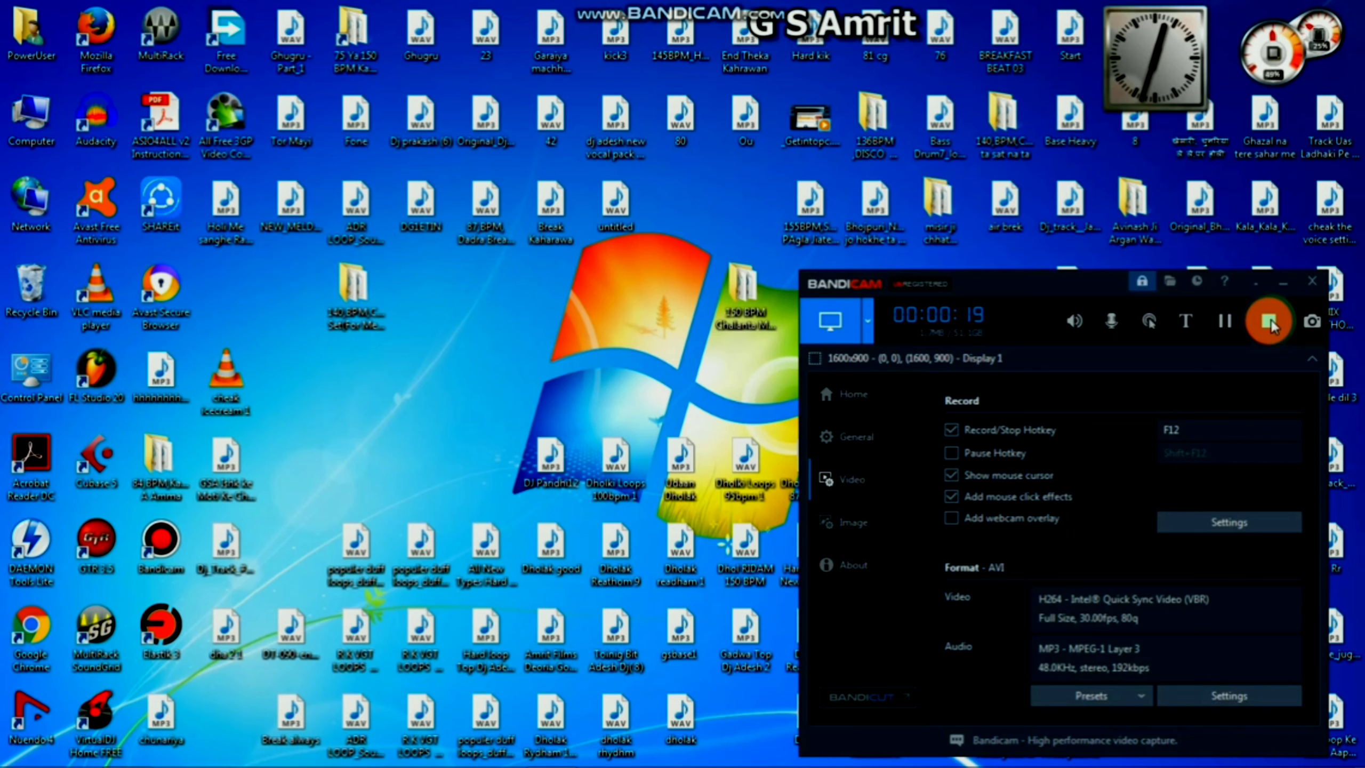
- Open Local Disk (D:) from the Computer window to list its folders
left_click(622, 314)
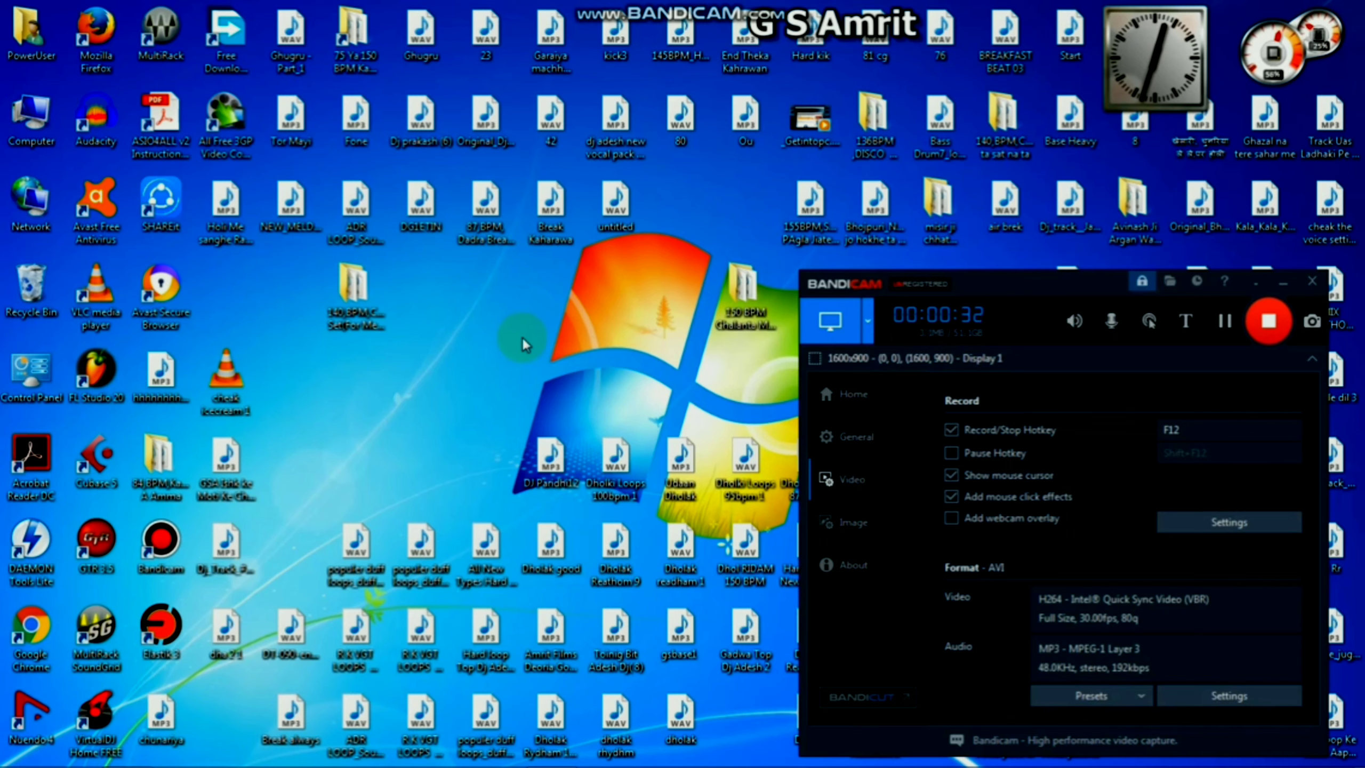
double_click(21, 116)
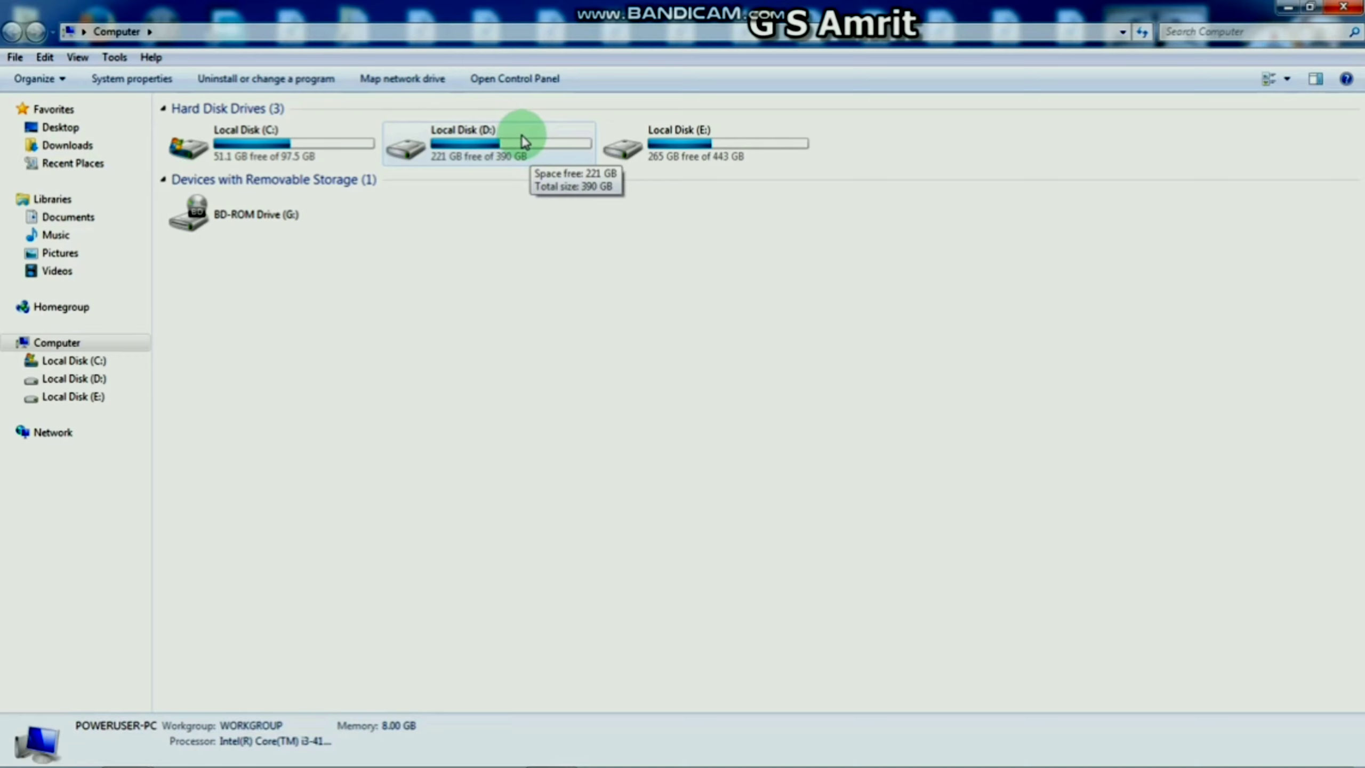
double_click(521, 137)
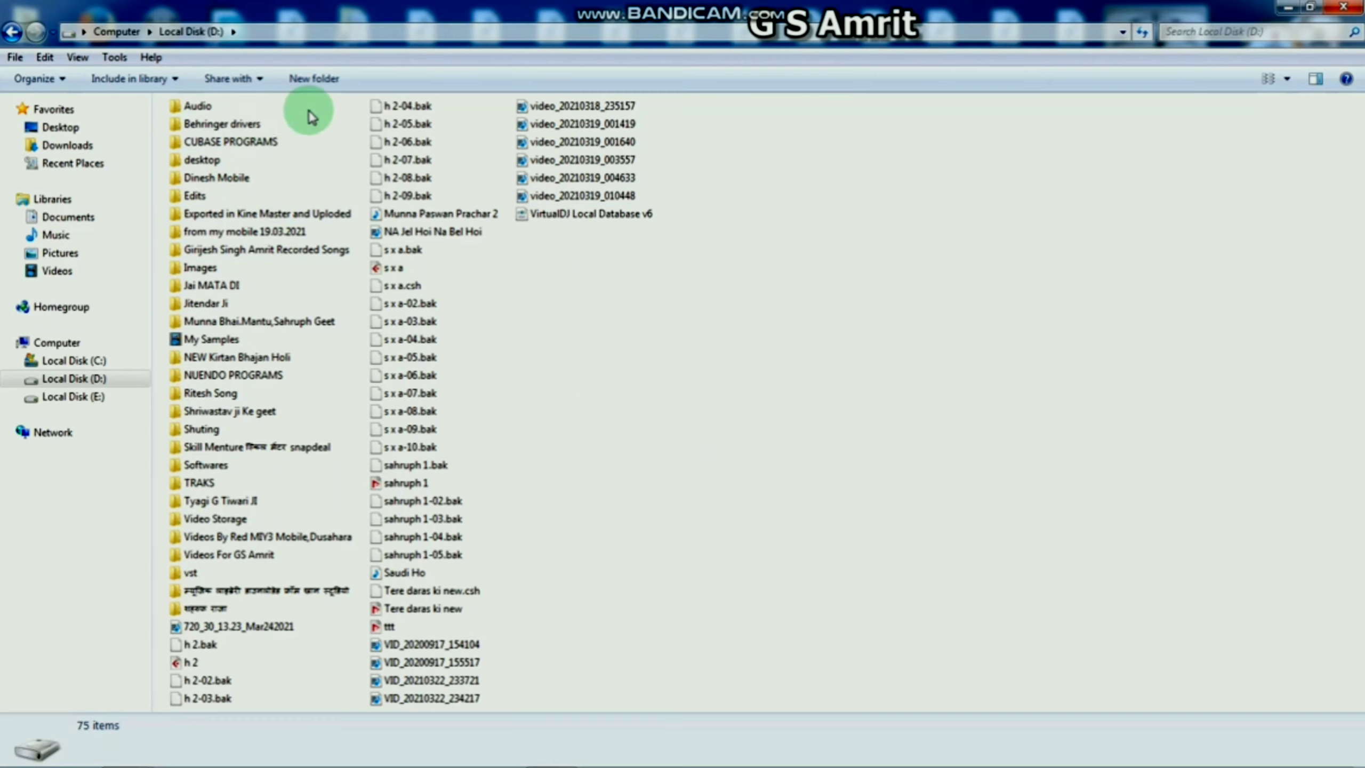
- Compare the My Samples folder's icon with Jai MATA DI and the other folders on drive D, and look inside My Samples
left_click_drag(308, 110, 222, 601)
left_click(682, 478)
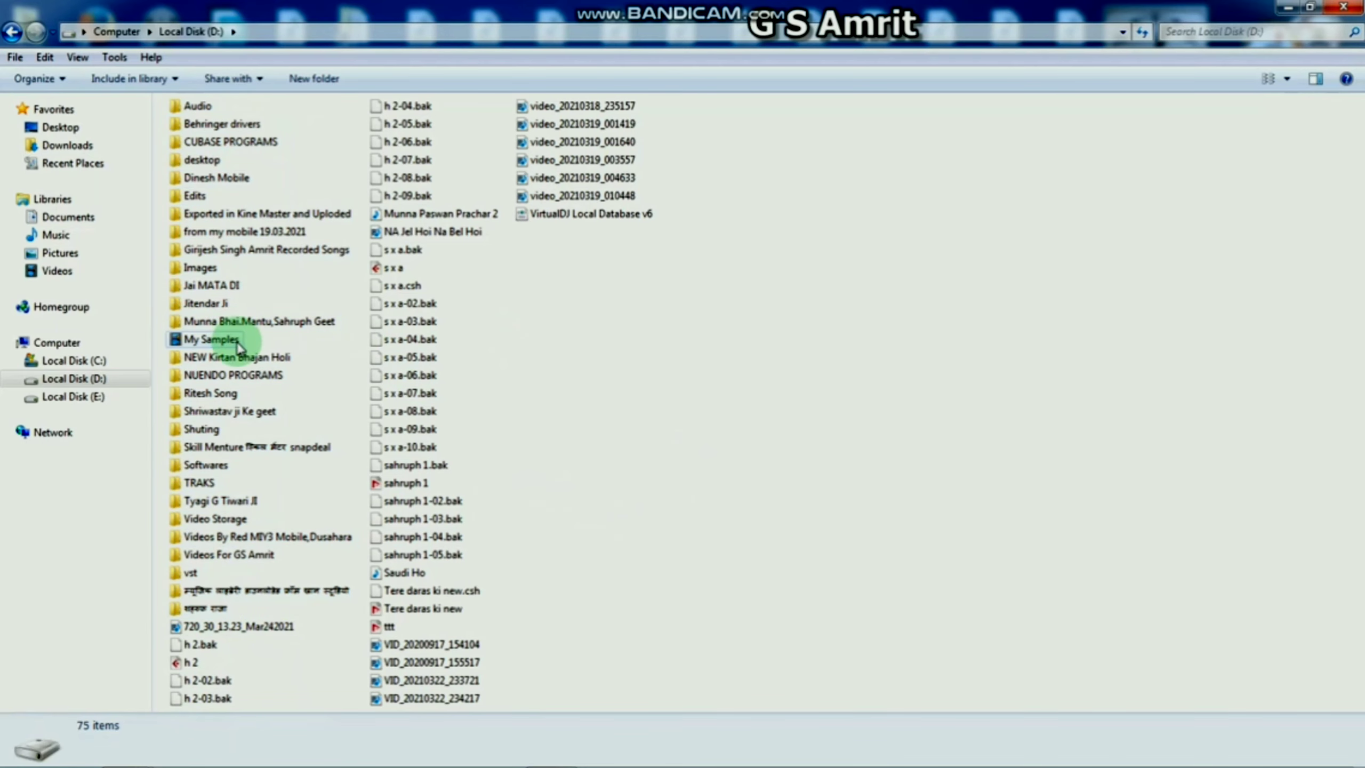
left_click(195, 341)
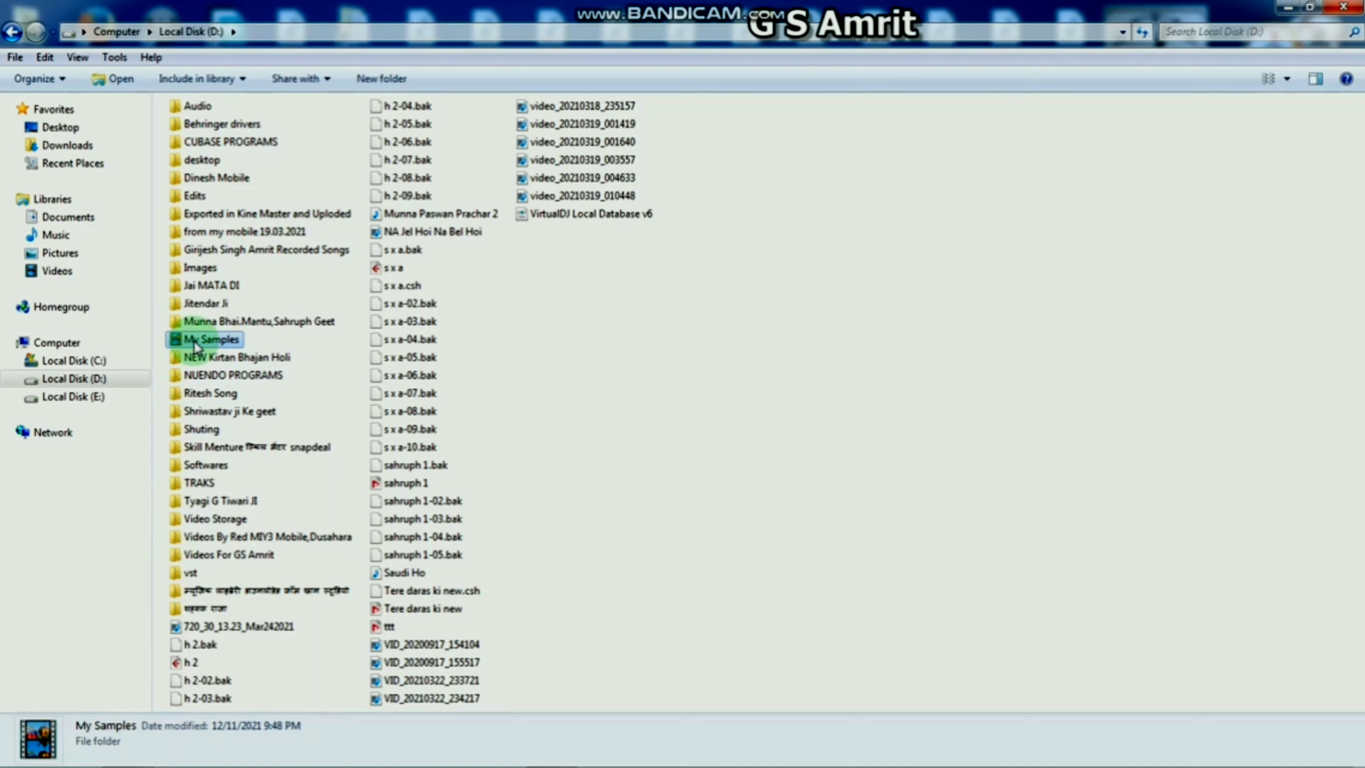
mouse_move(194, 342)
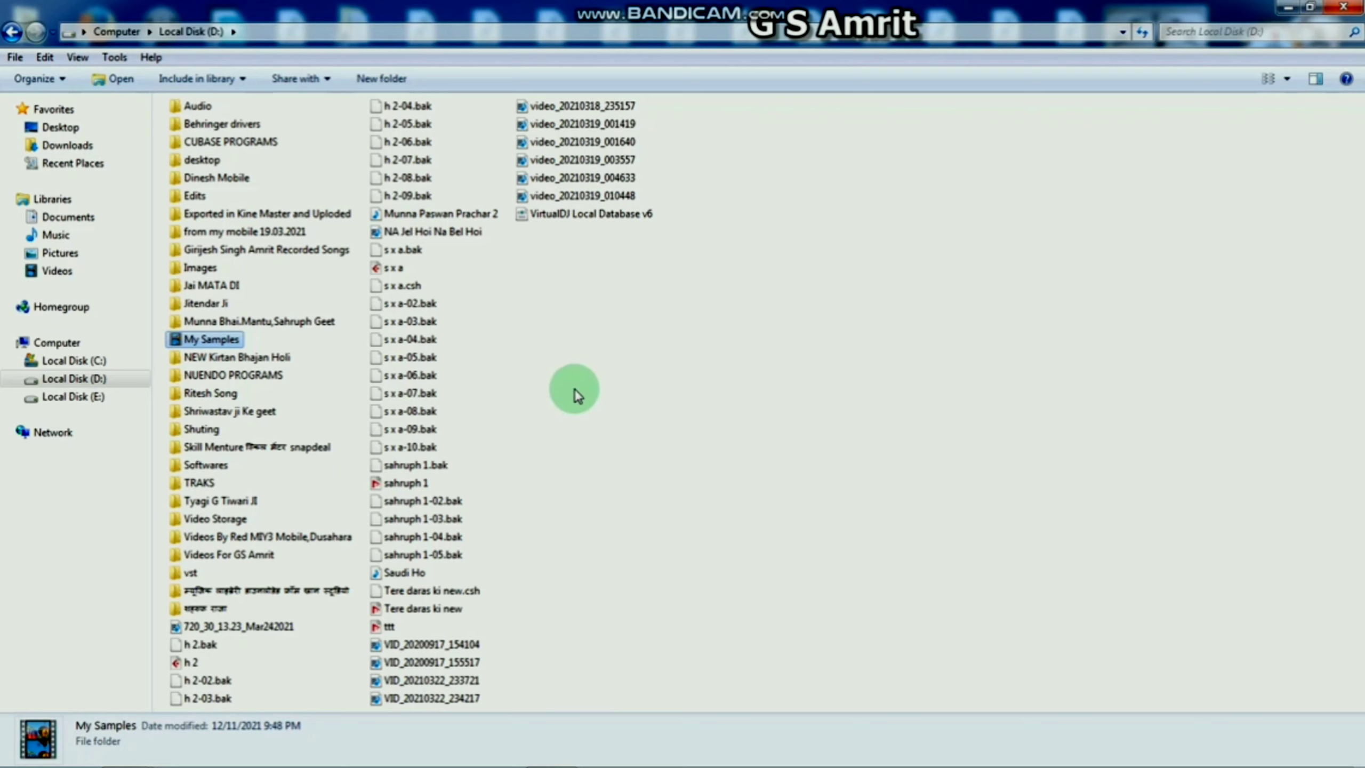
left_click(240, 295)
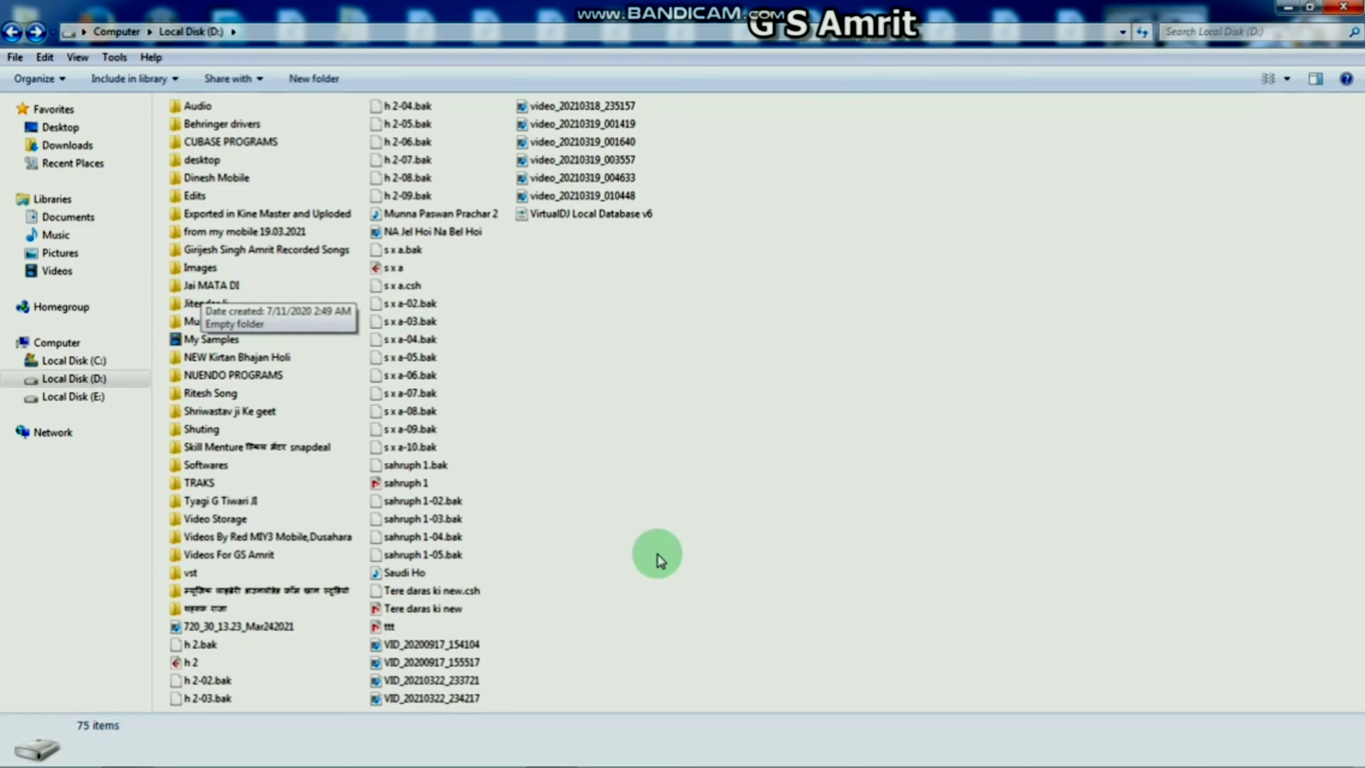
mouse_move(218, 292)
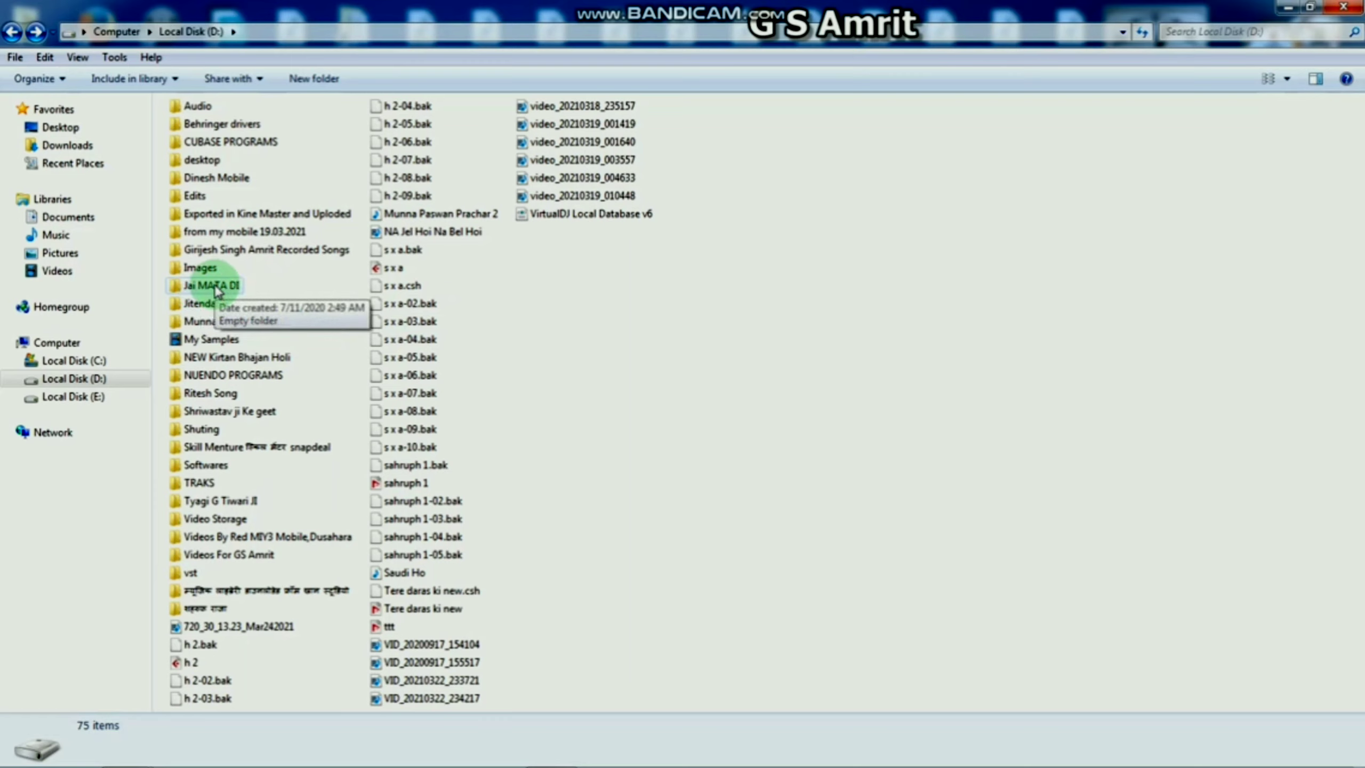
left_click(217, 292)
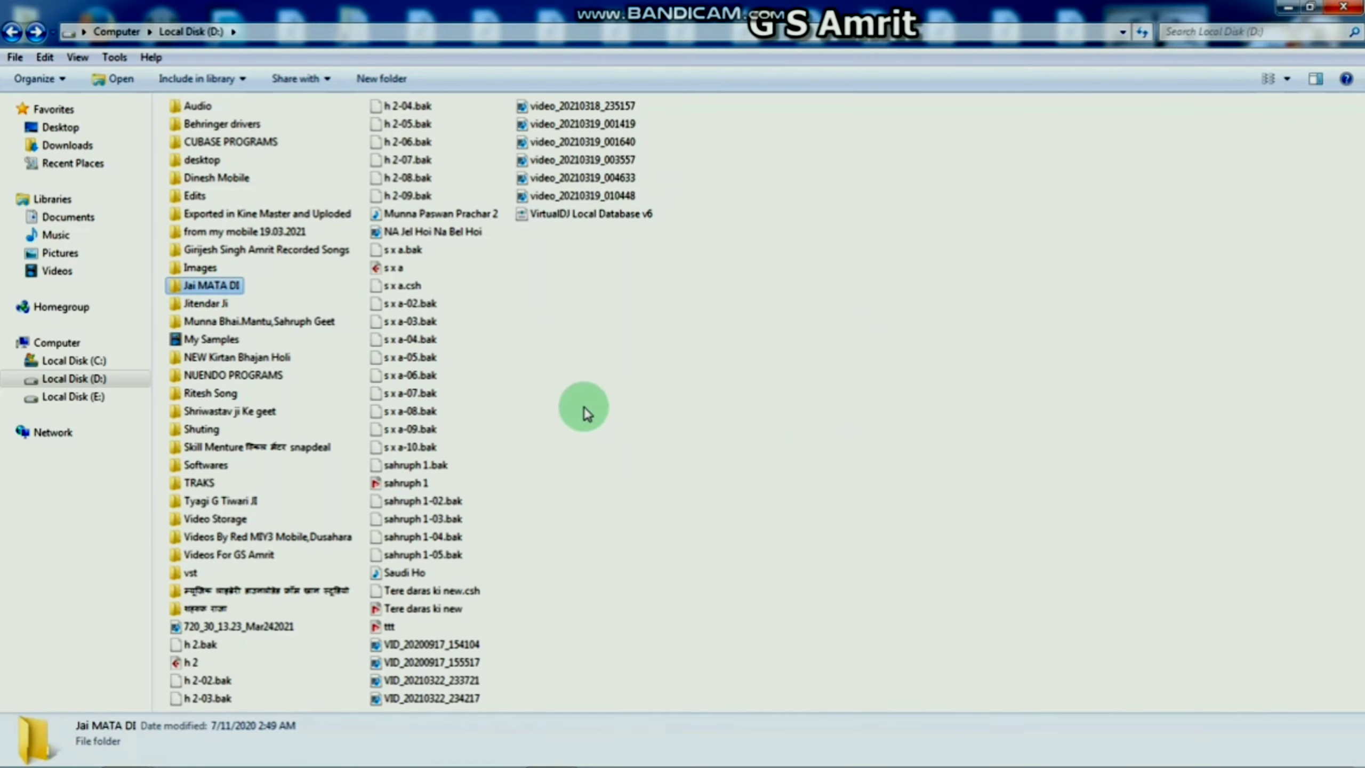
left_click_drag(301, 113, 224, 597)
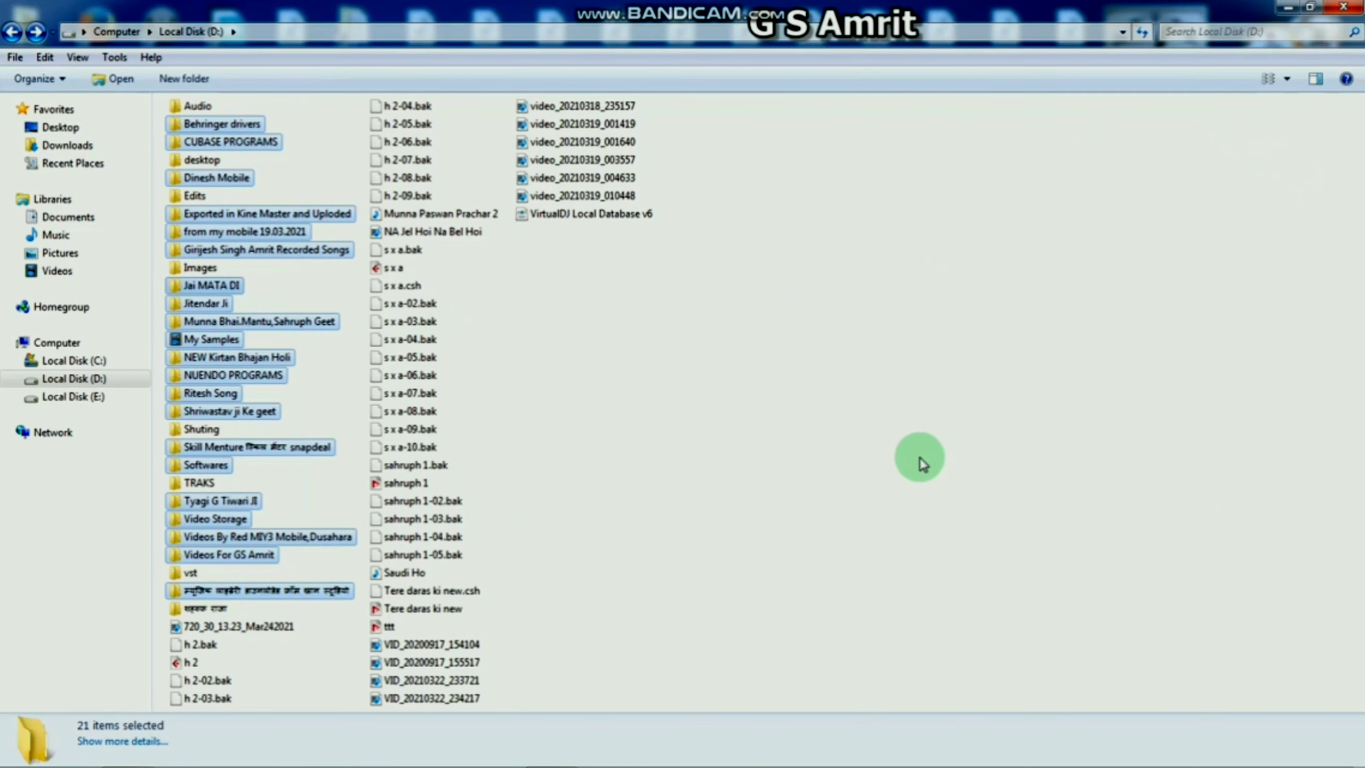
left_click(709, 409)
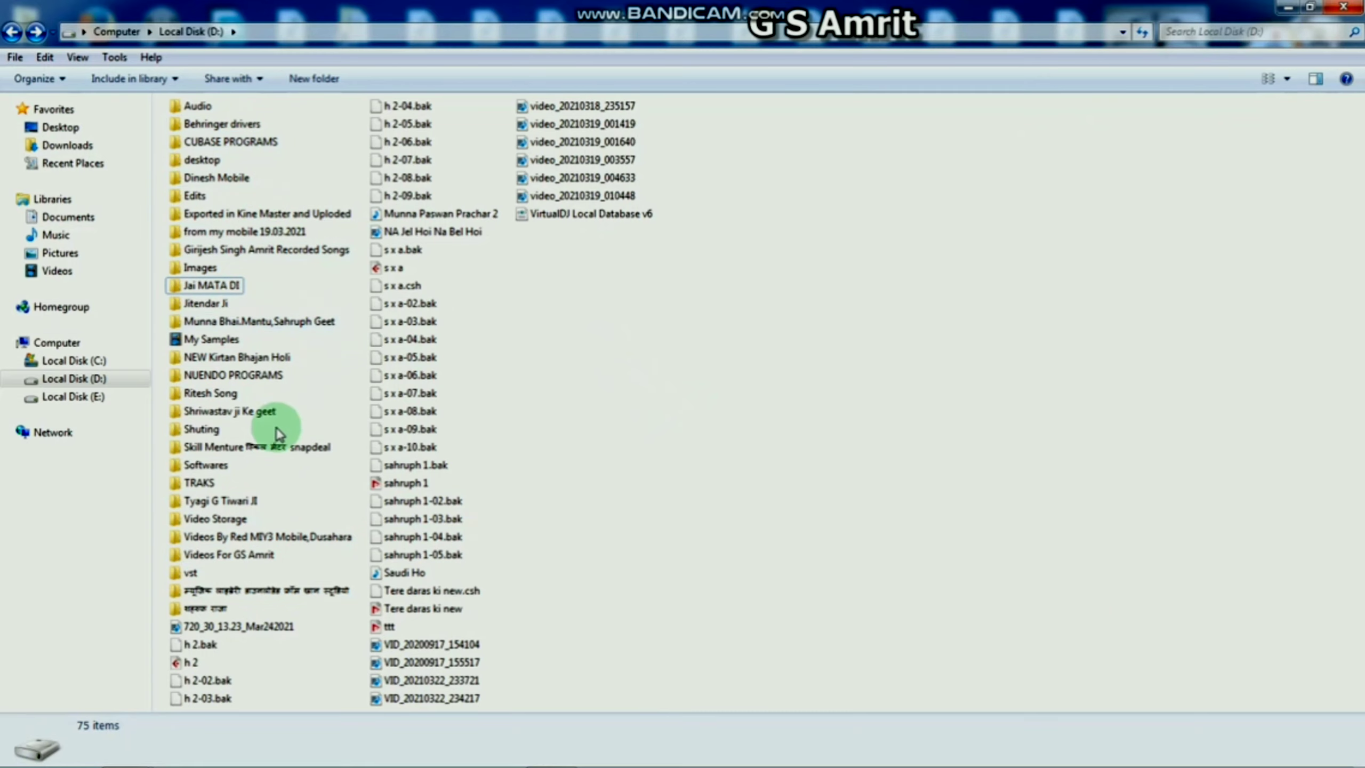
left_click(211, 339)
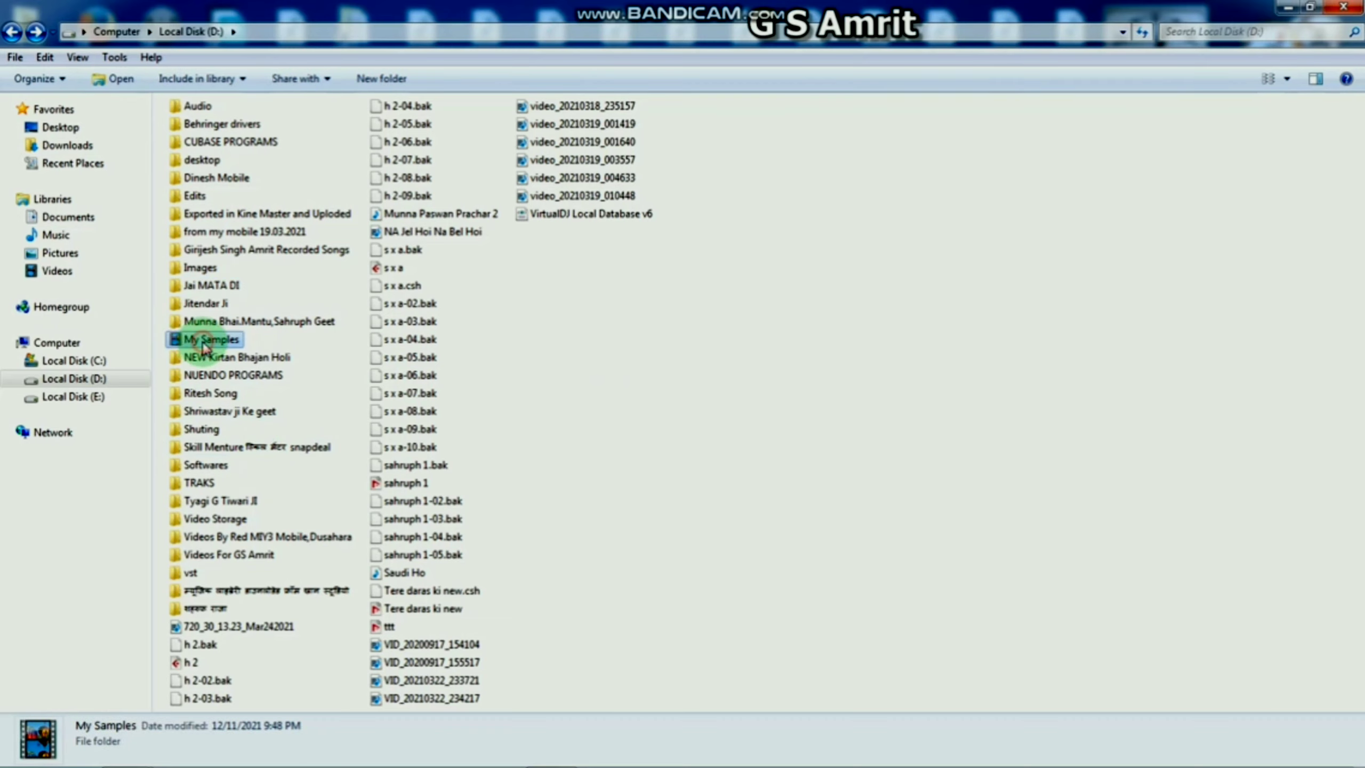
left_click(646, 407)
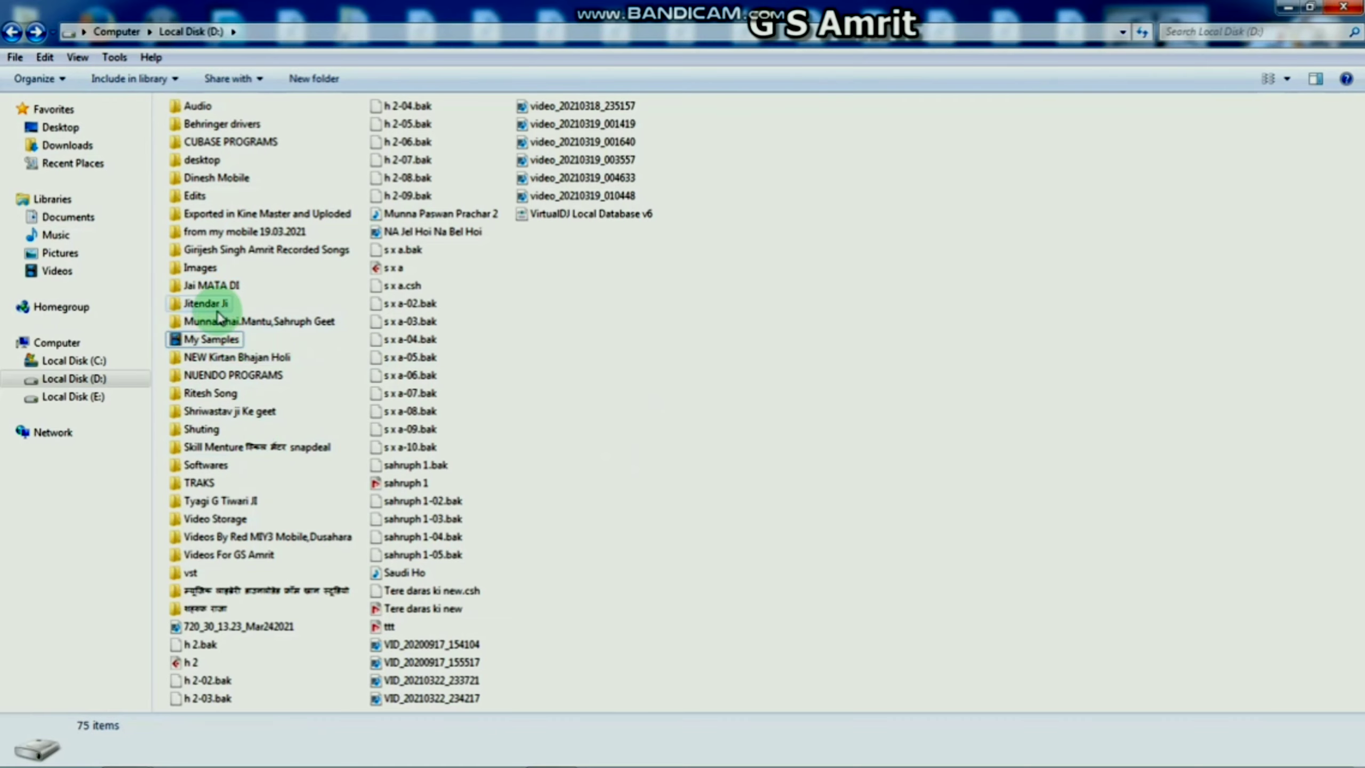
left_click(210, 342)
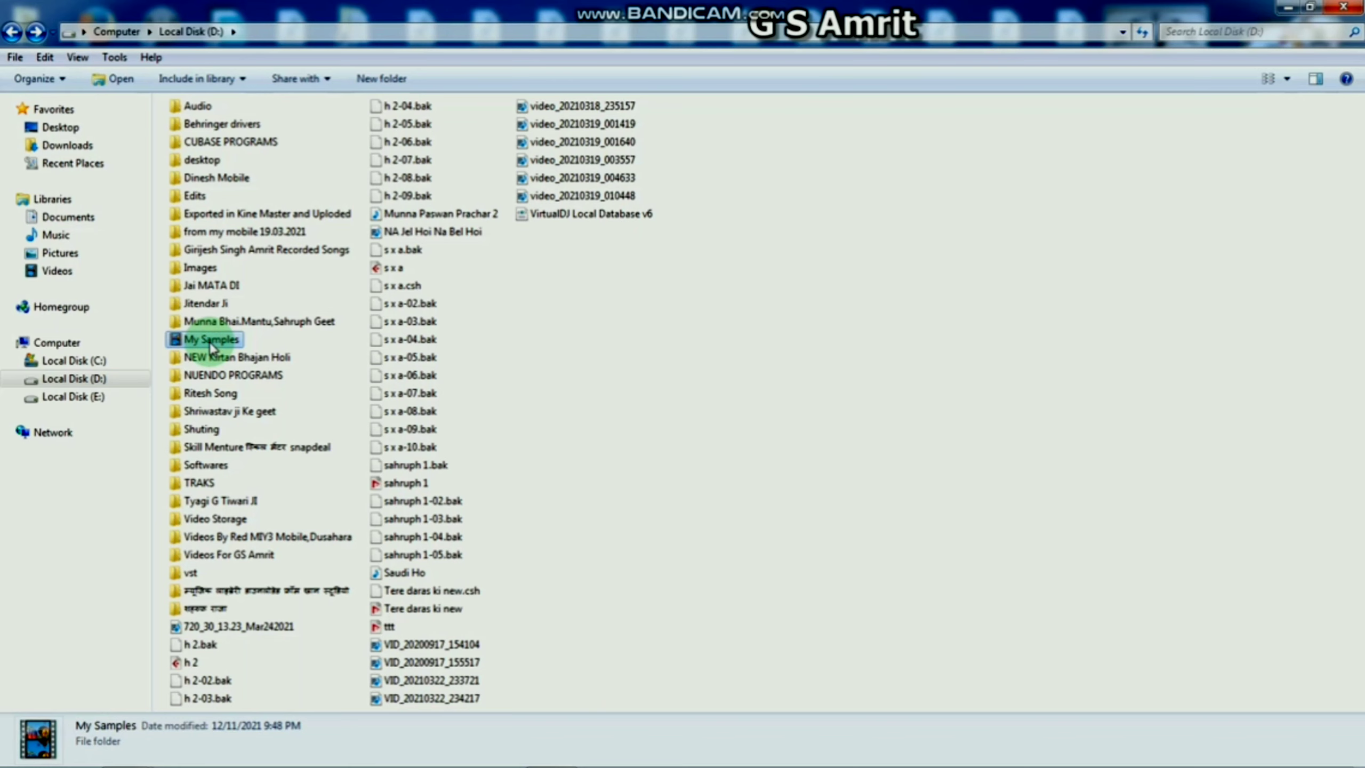
double_click(211, 344)
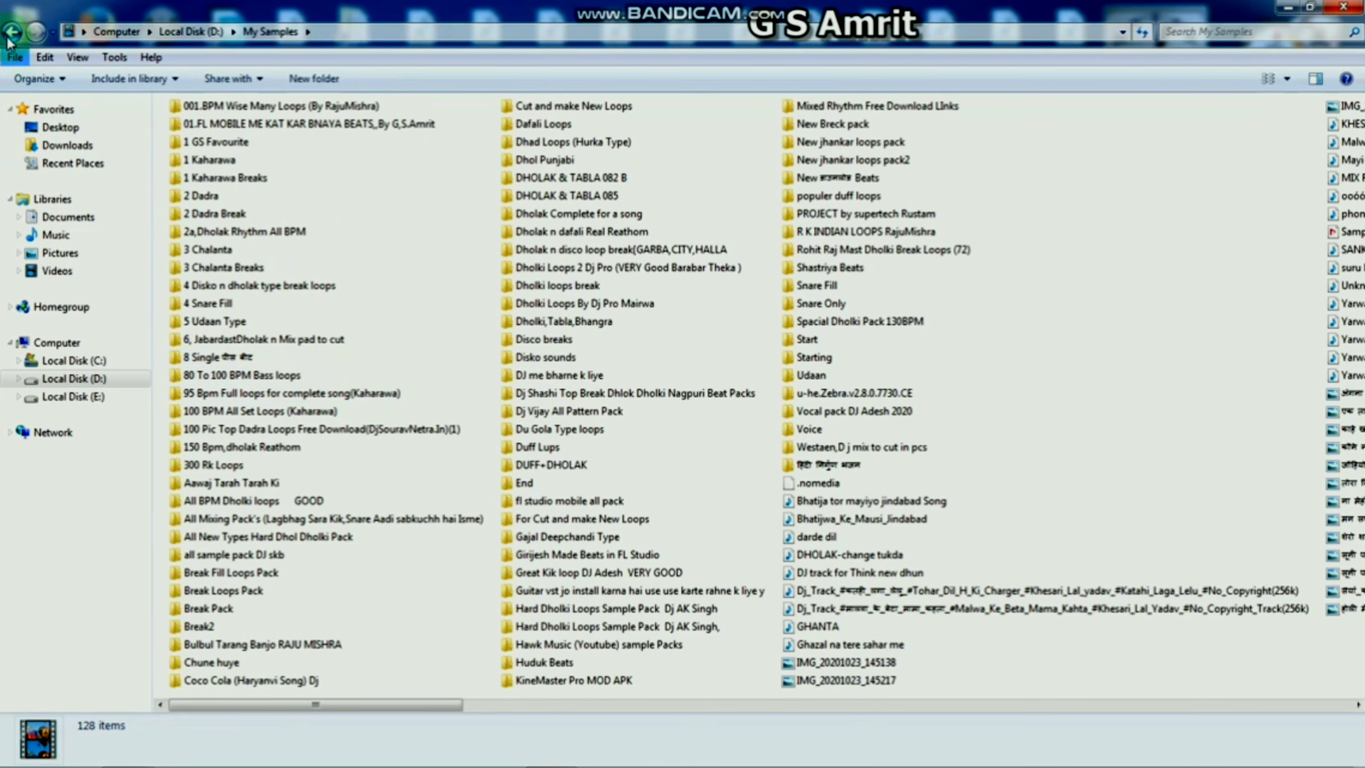
left_click(12, 31)
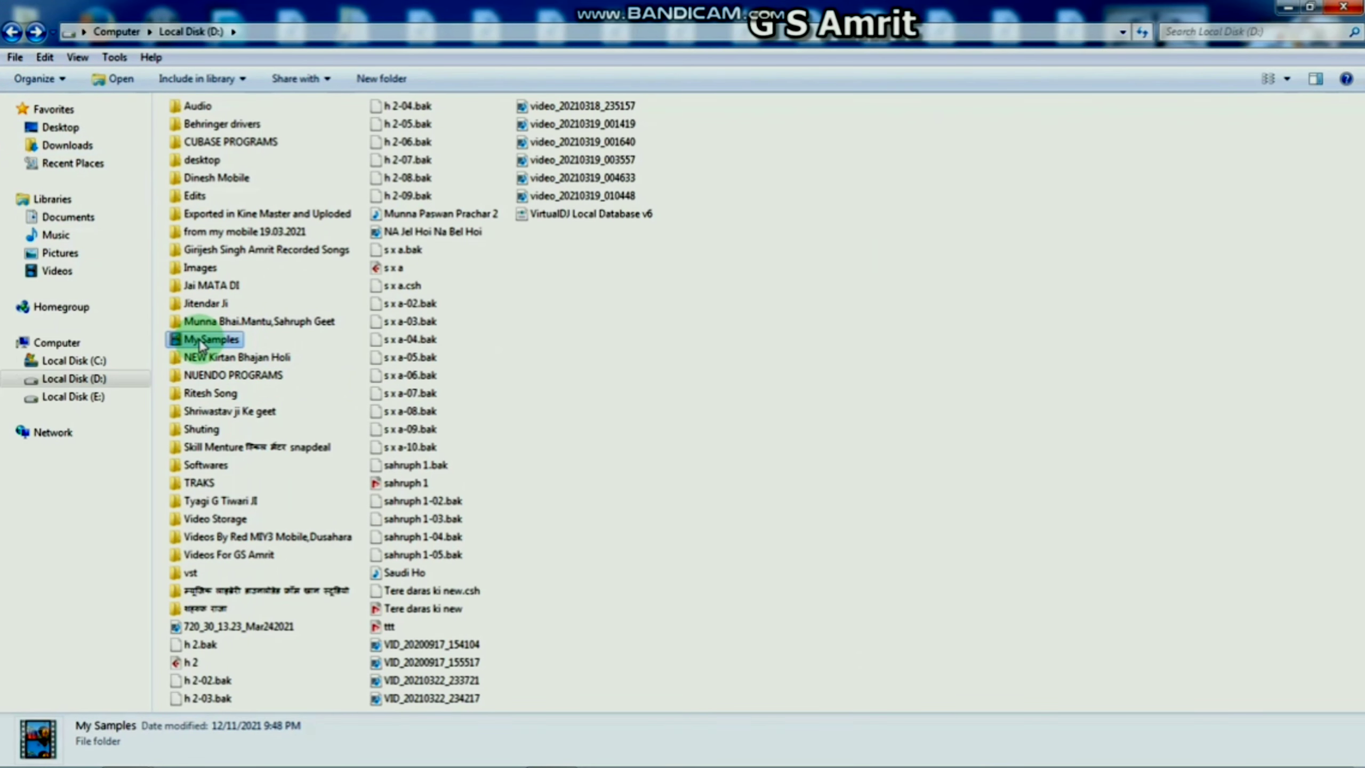
- Open the Jai MATA DI folder's properties and go to its customization settings
left_click(215, 289)
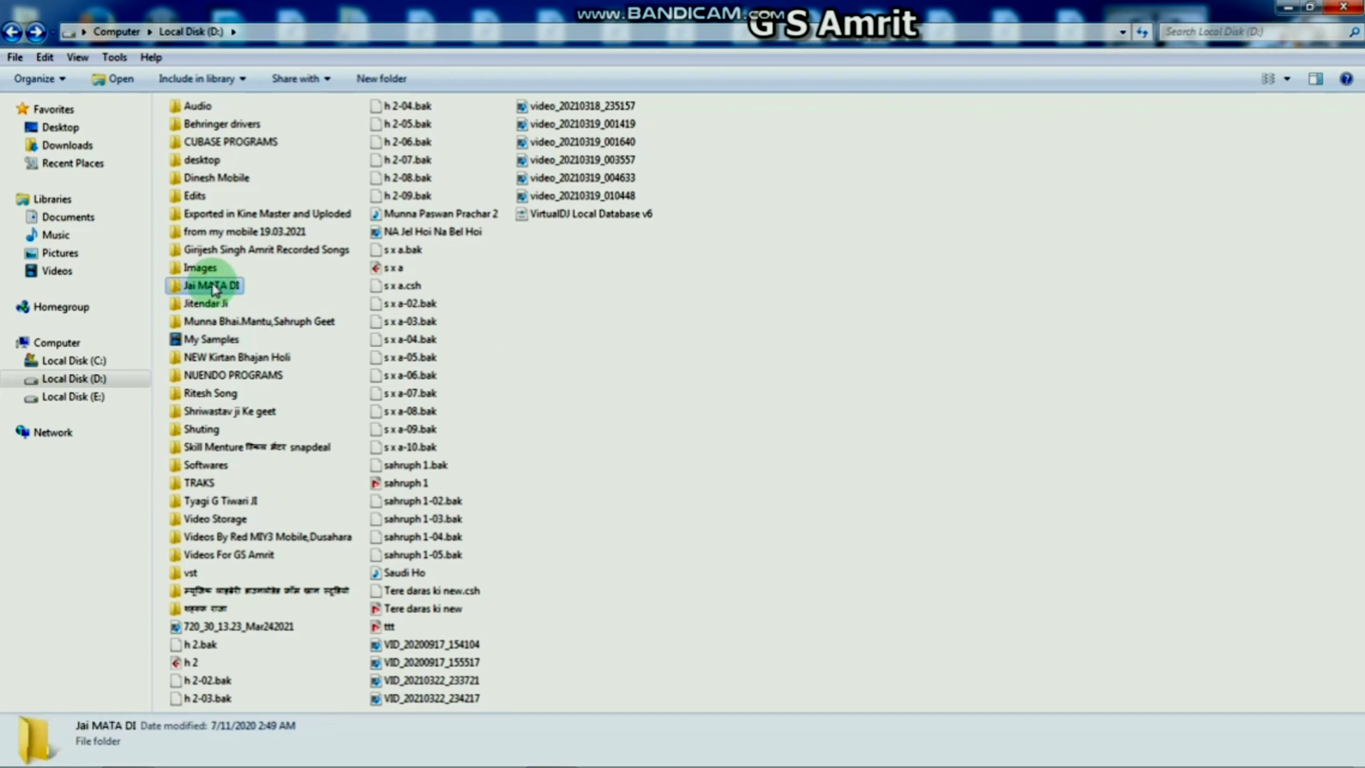
right_click(214, 288)
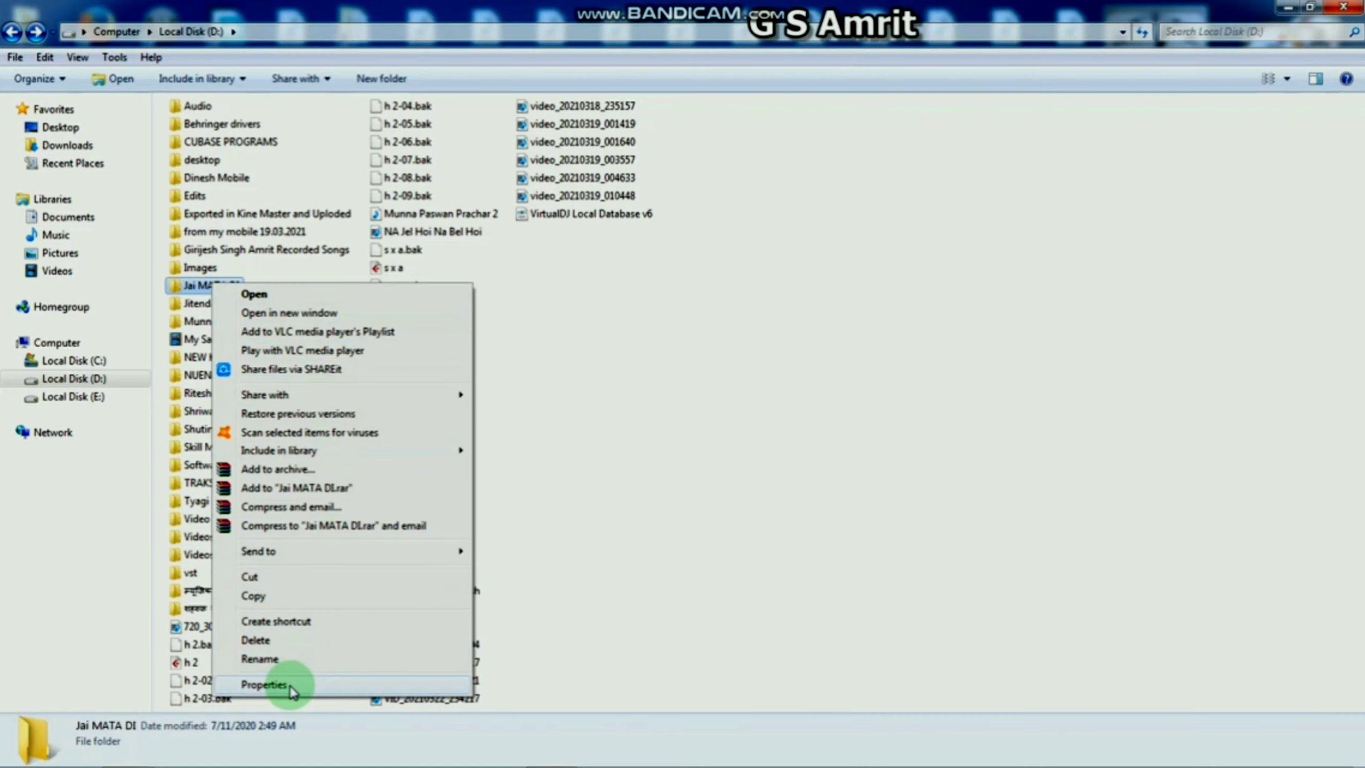
left_click(517, 412)
right_click(202, 283)
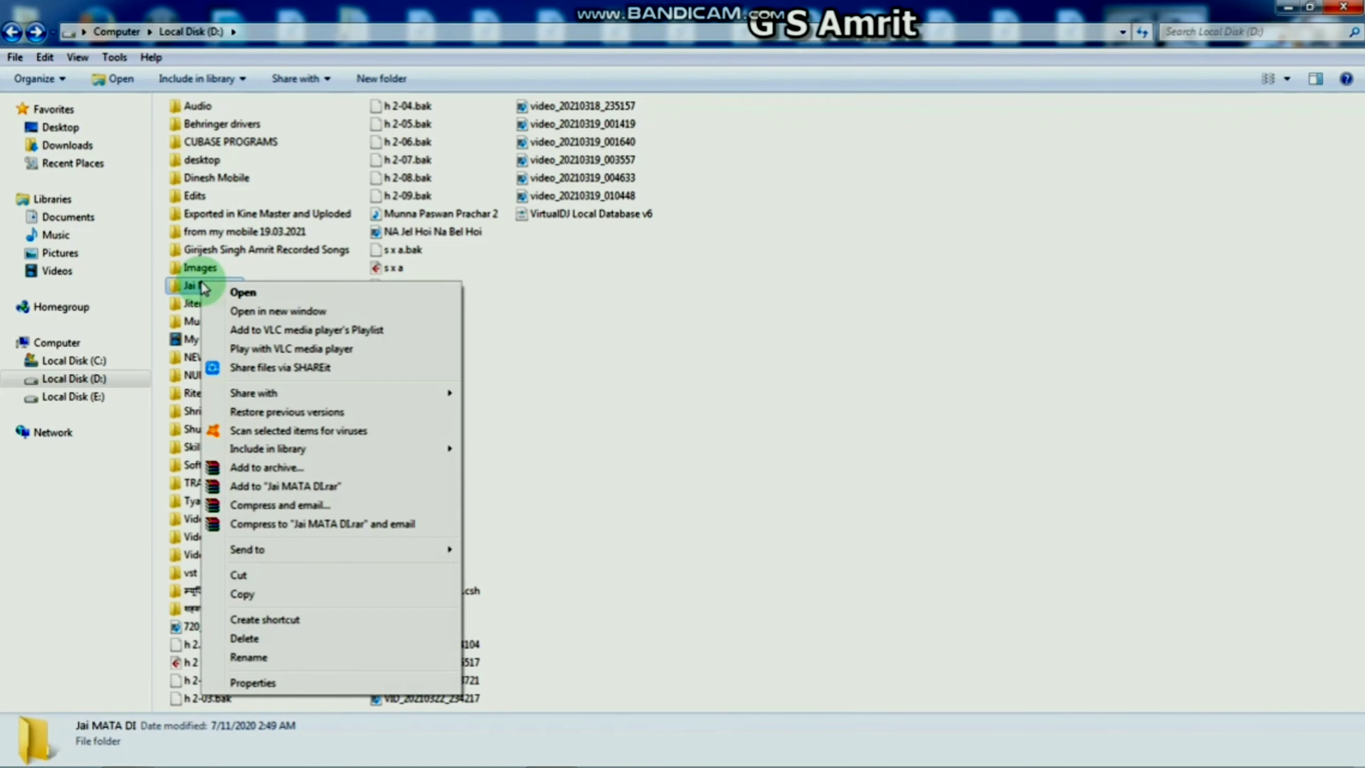
left_click(261, 683)
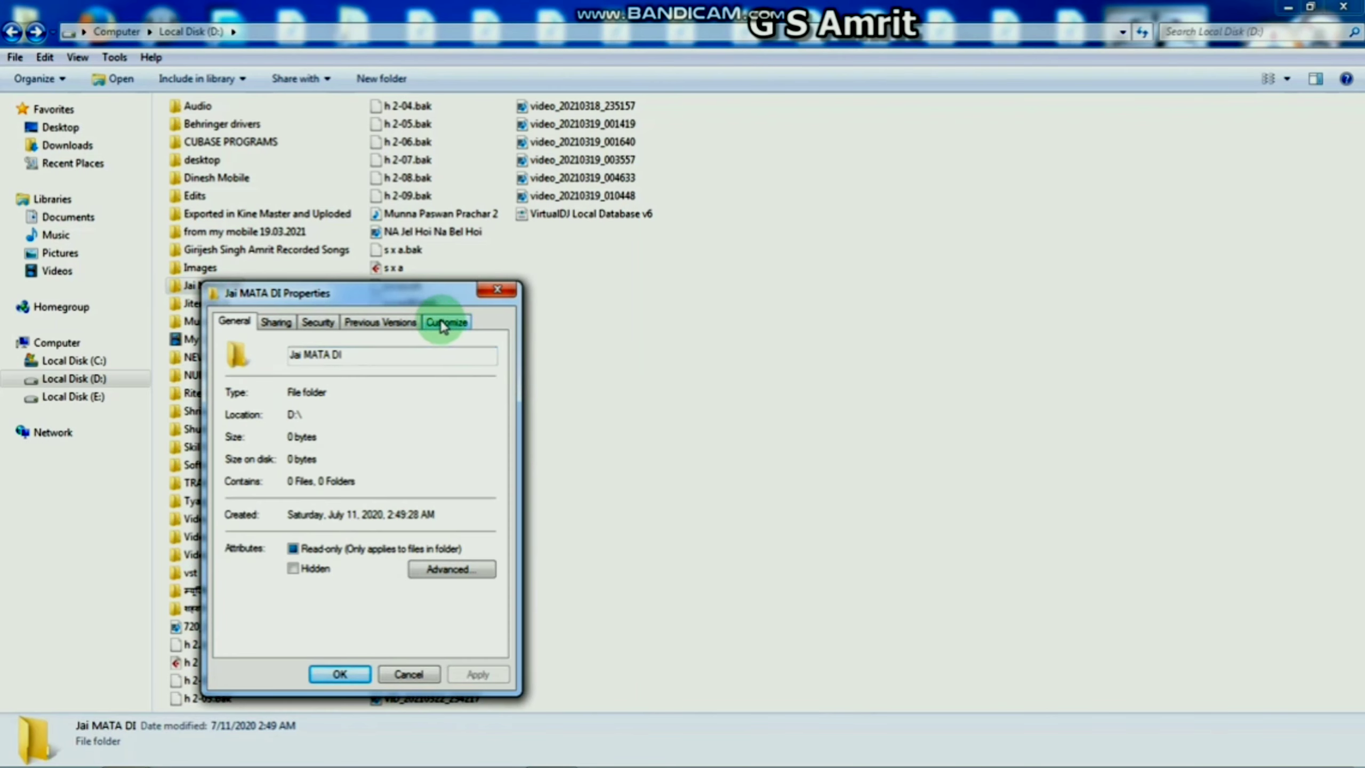
left_click(276, 322)
left_click(318, 322)
left_click(381, 321)
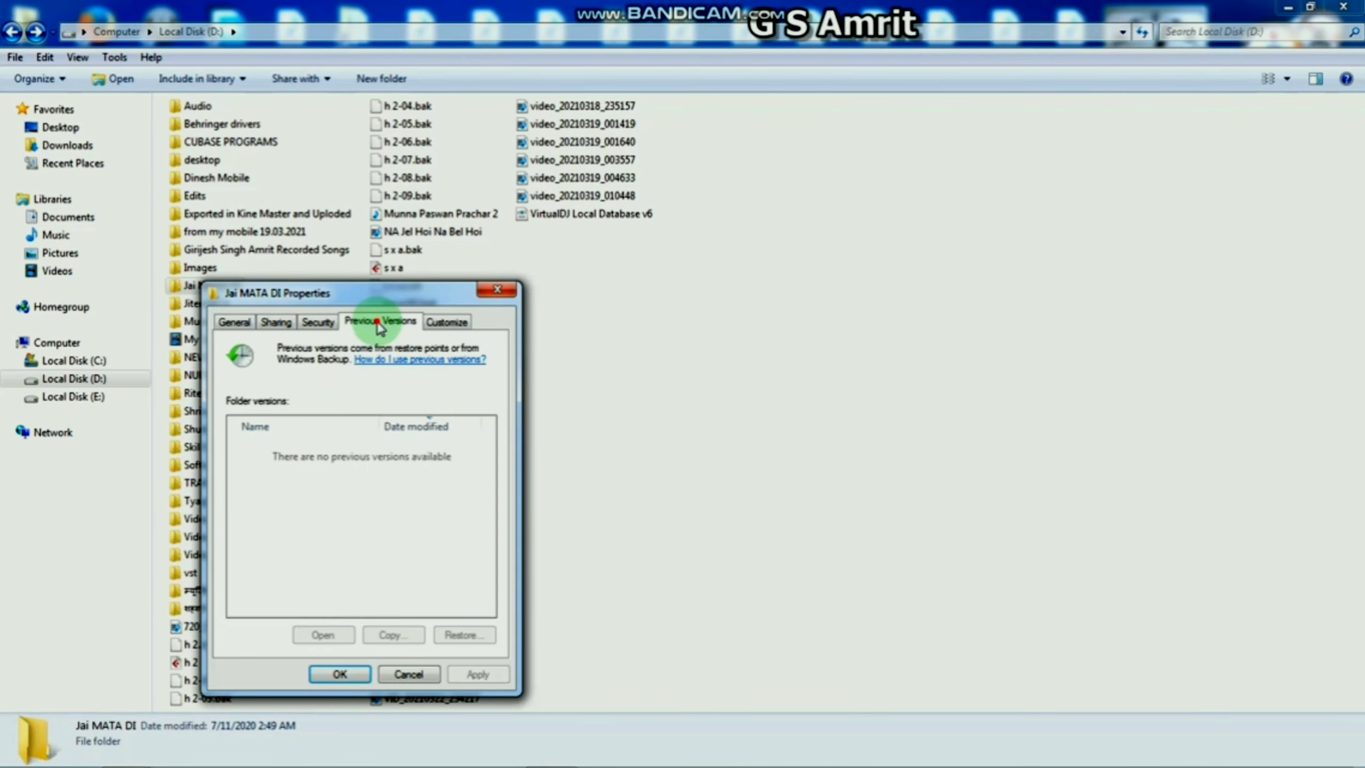
left_click(459, 324)
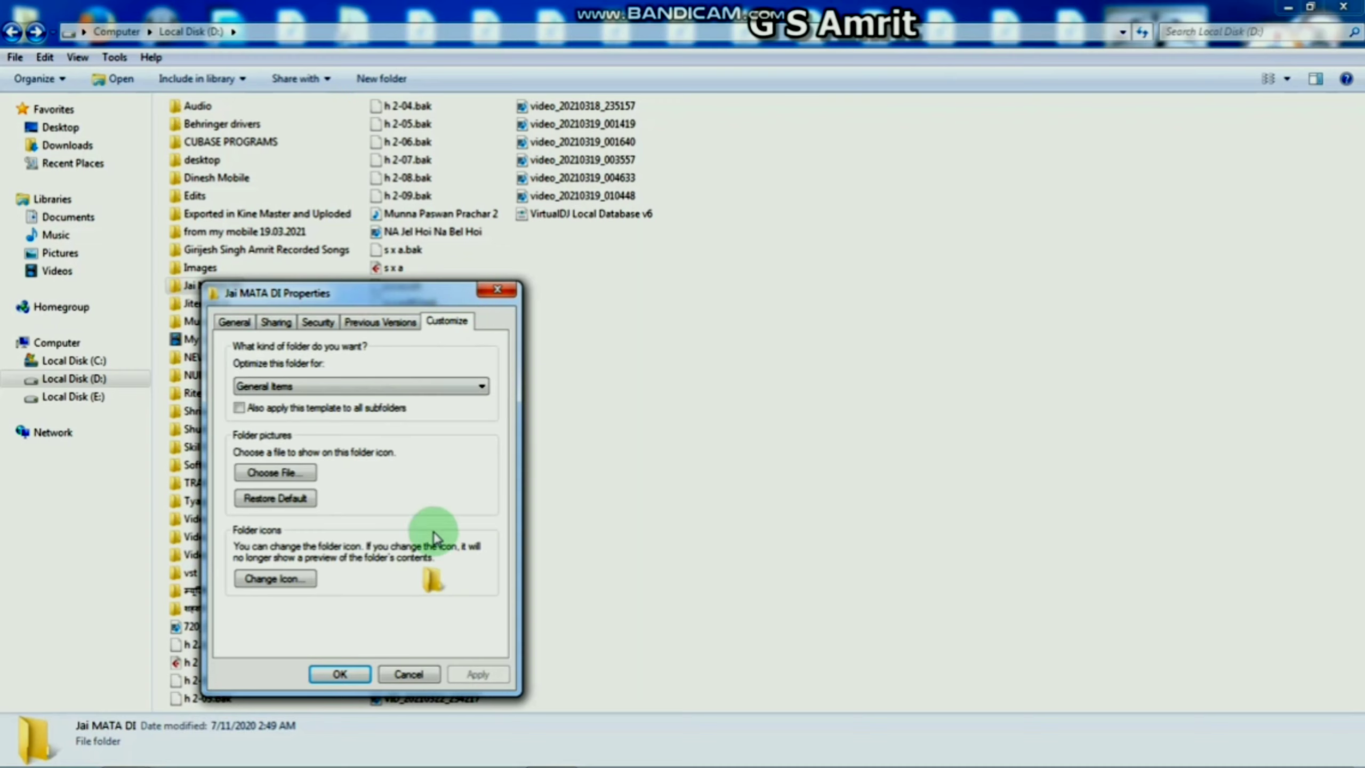
- Change the Jai MATA DI folder's icon to the dark landscape picture from SHELL32.dll and apply it
left_click(271, 579)
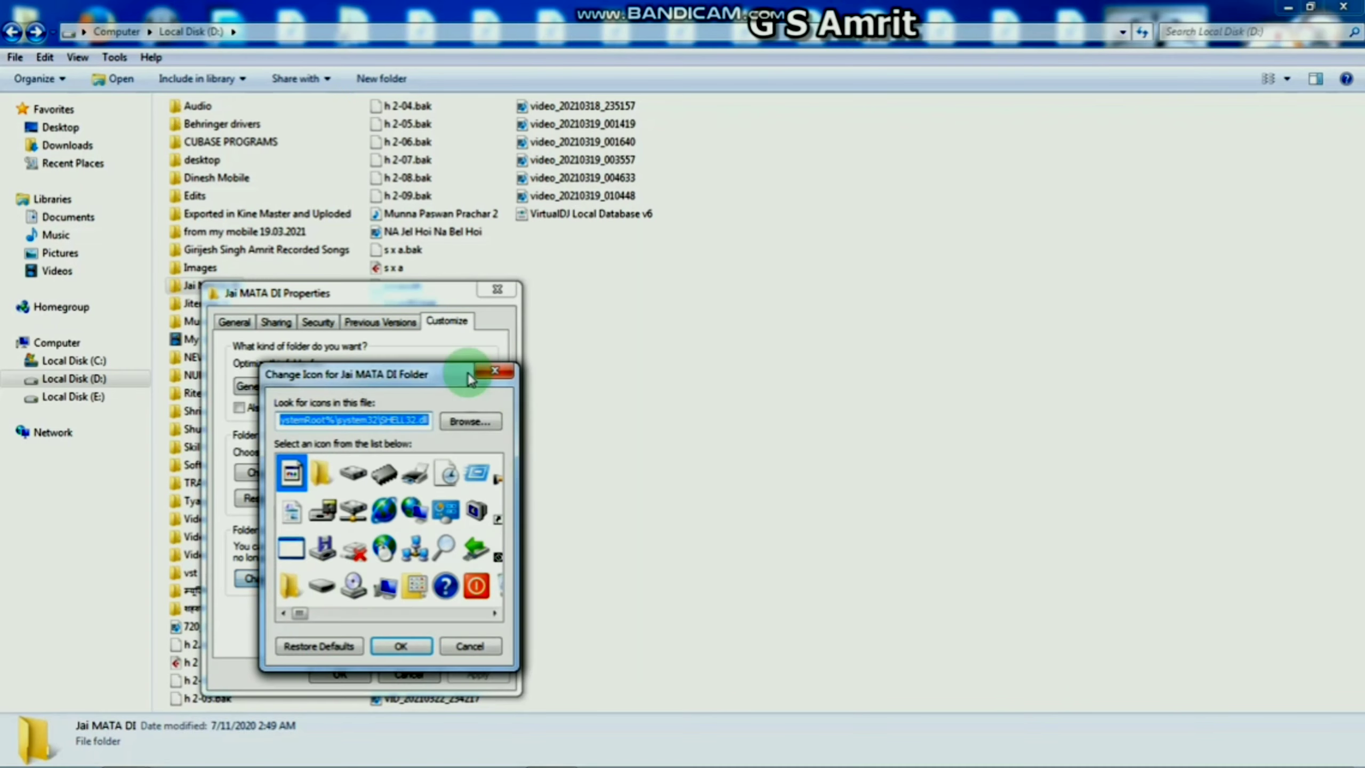
left_click_drag(414, 372, 653, 257)
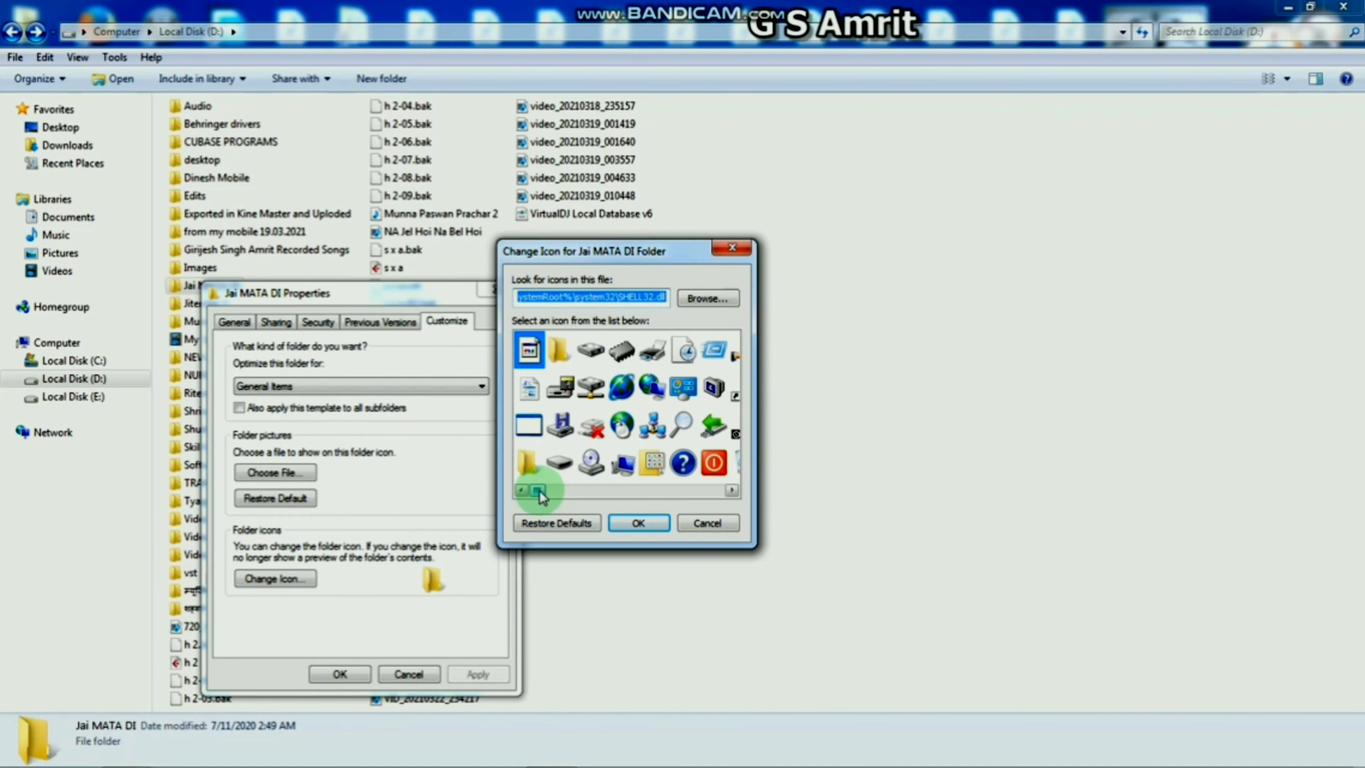
left_click_drag(537, 491, 714, 499)
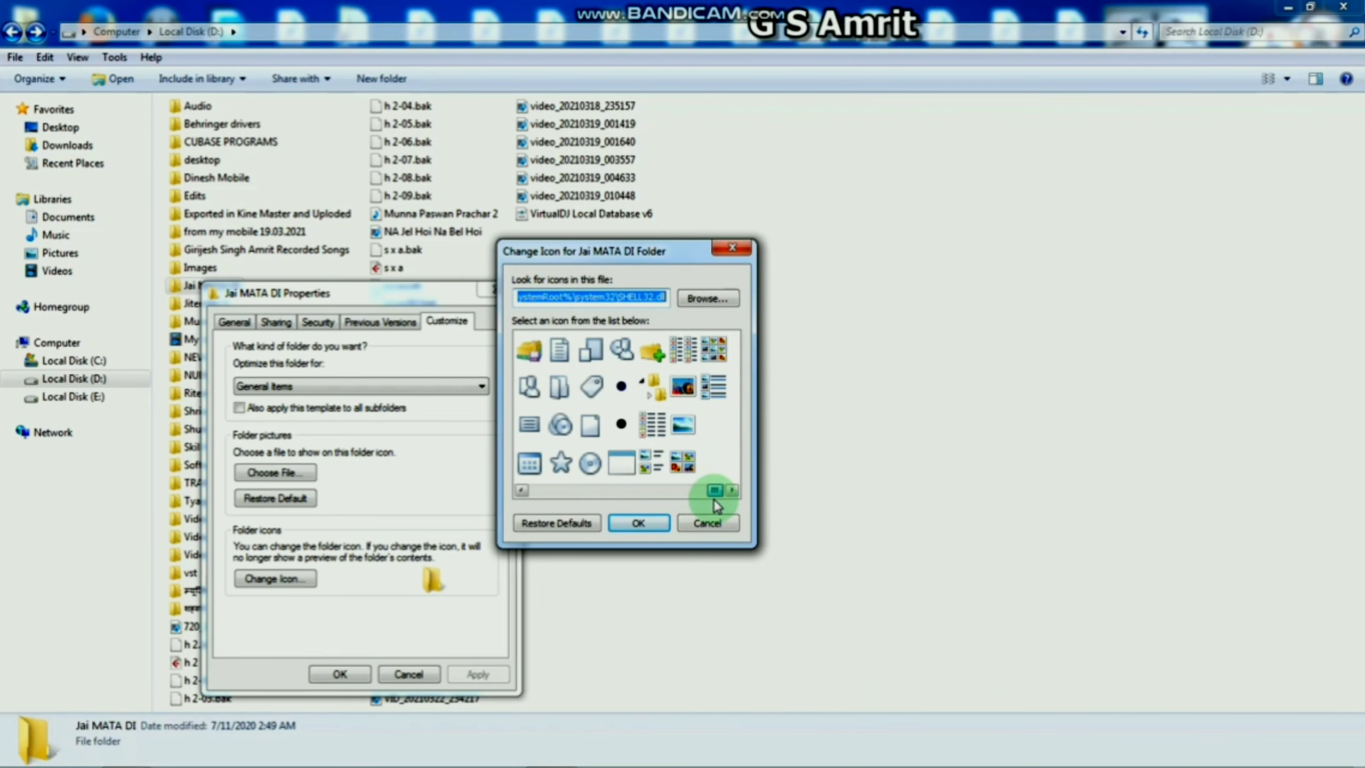
left_click(683, 386)
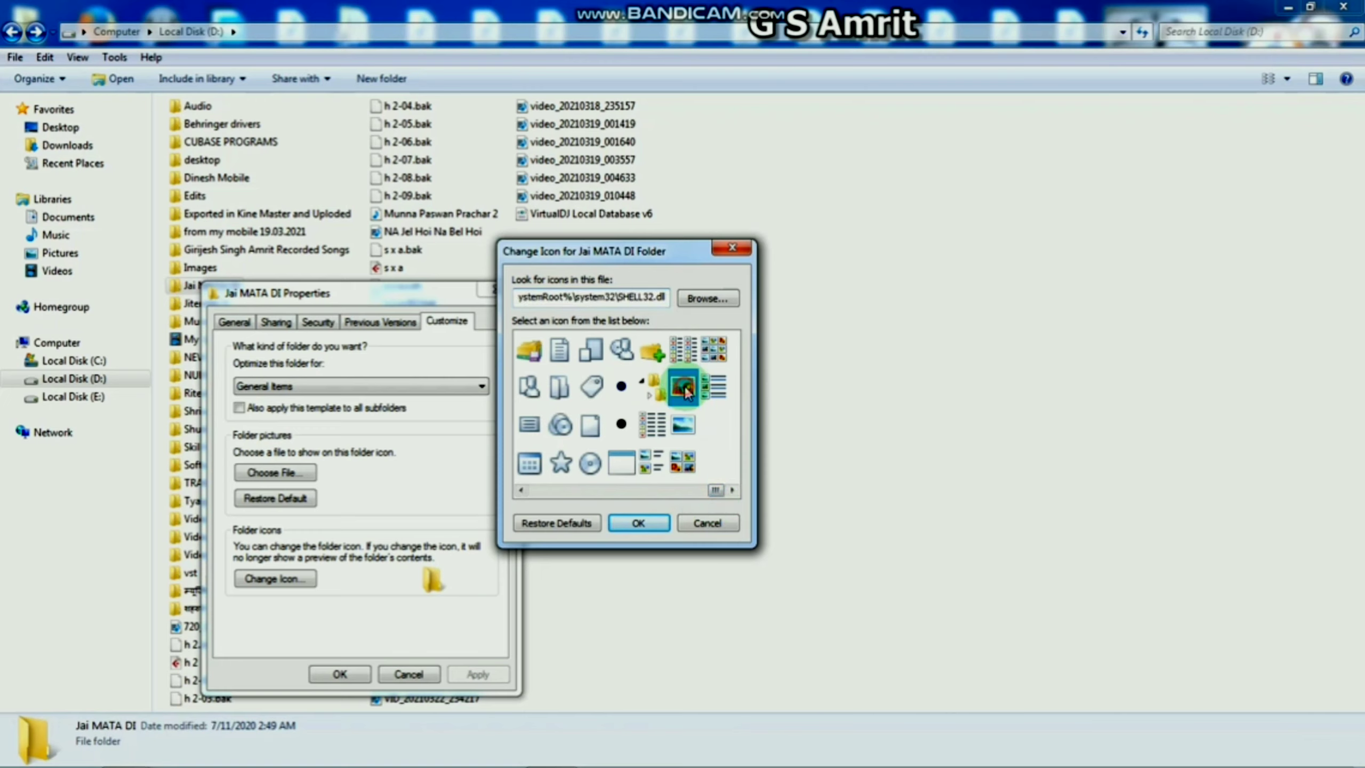
left_click(639, 523)
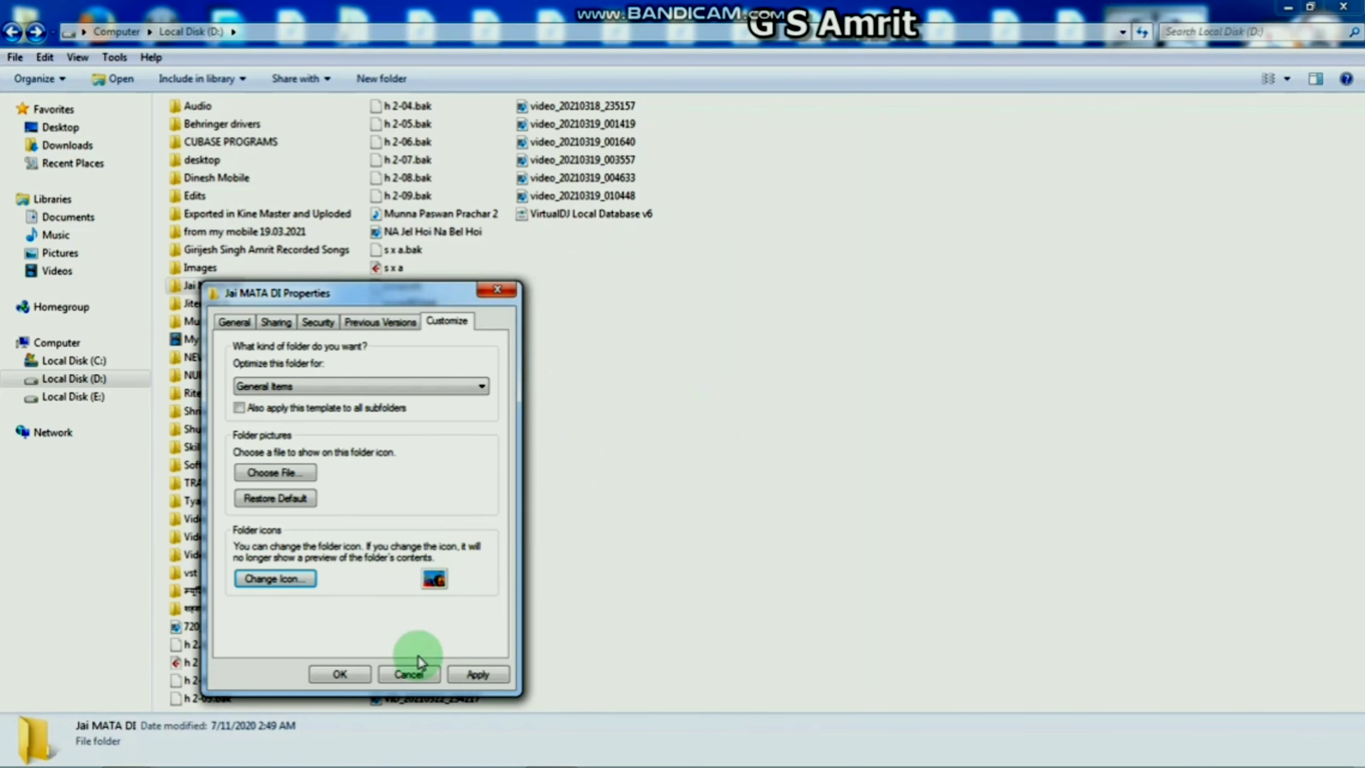
left_click(478, 675)
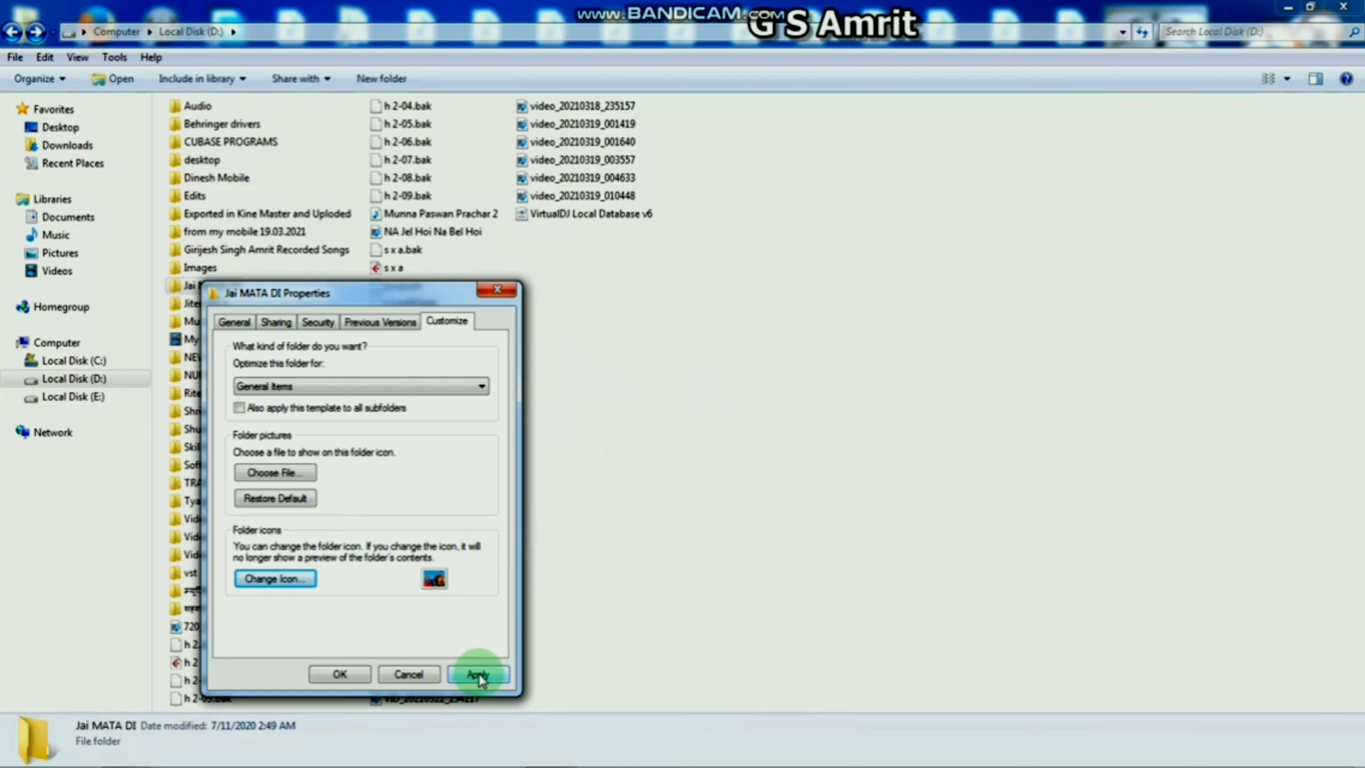
left_click(342, 676)
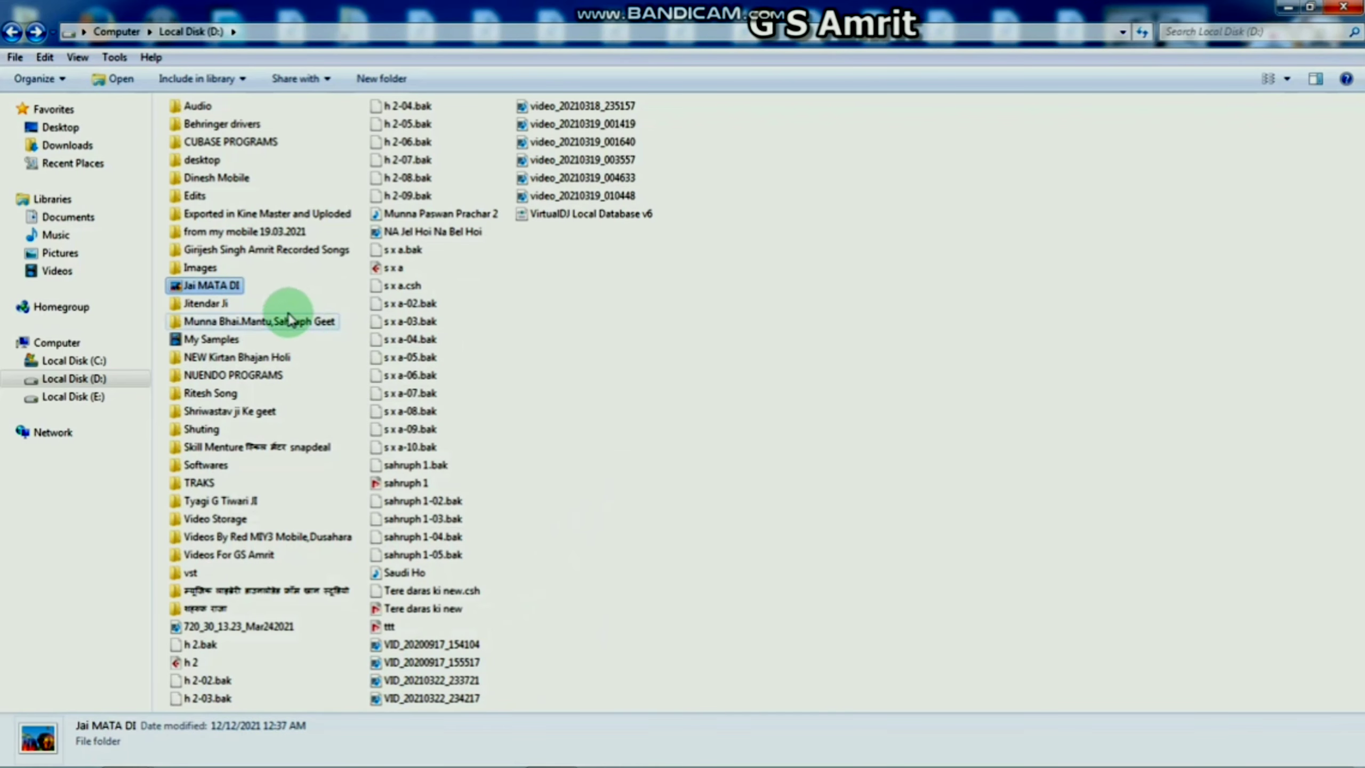
left_click(217, 286)
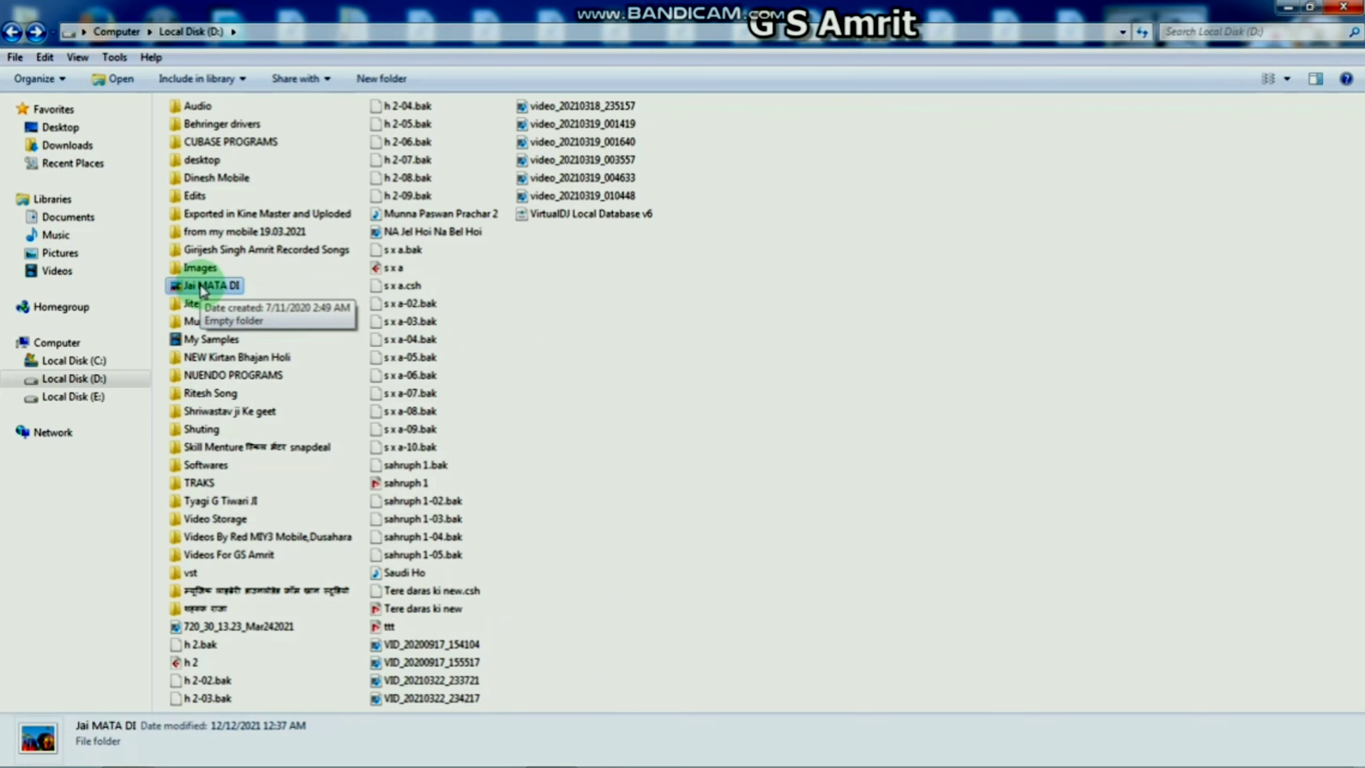
left_click(563, 399)
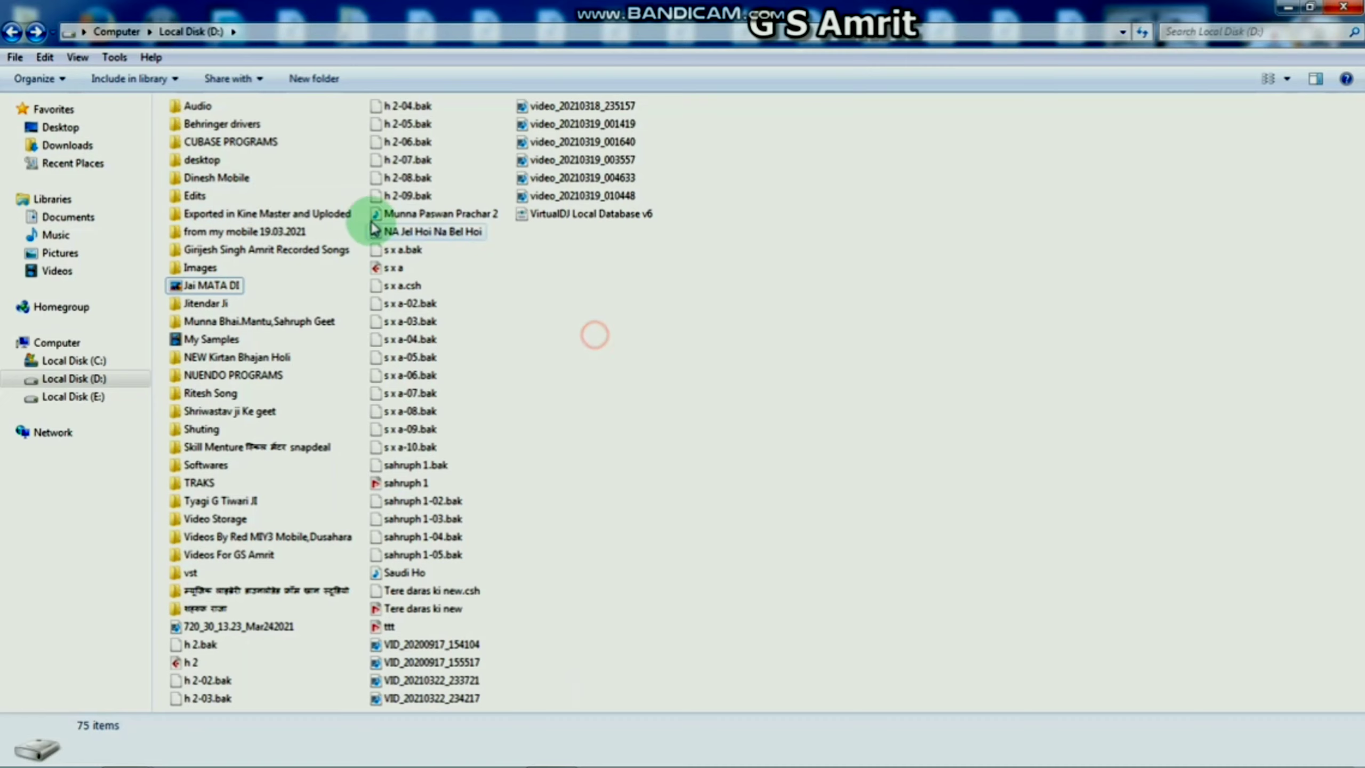
- Open the properties of the mobile folder listed just below desktop on drive D and bring up its icon choices
left_click(230, 184)
right_click(230, 184)
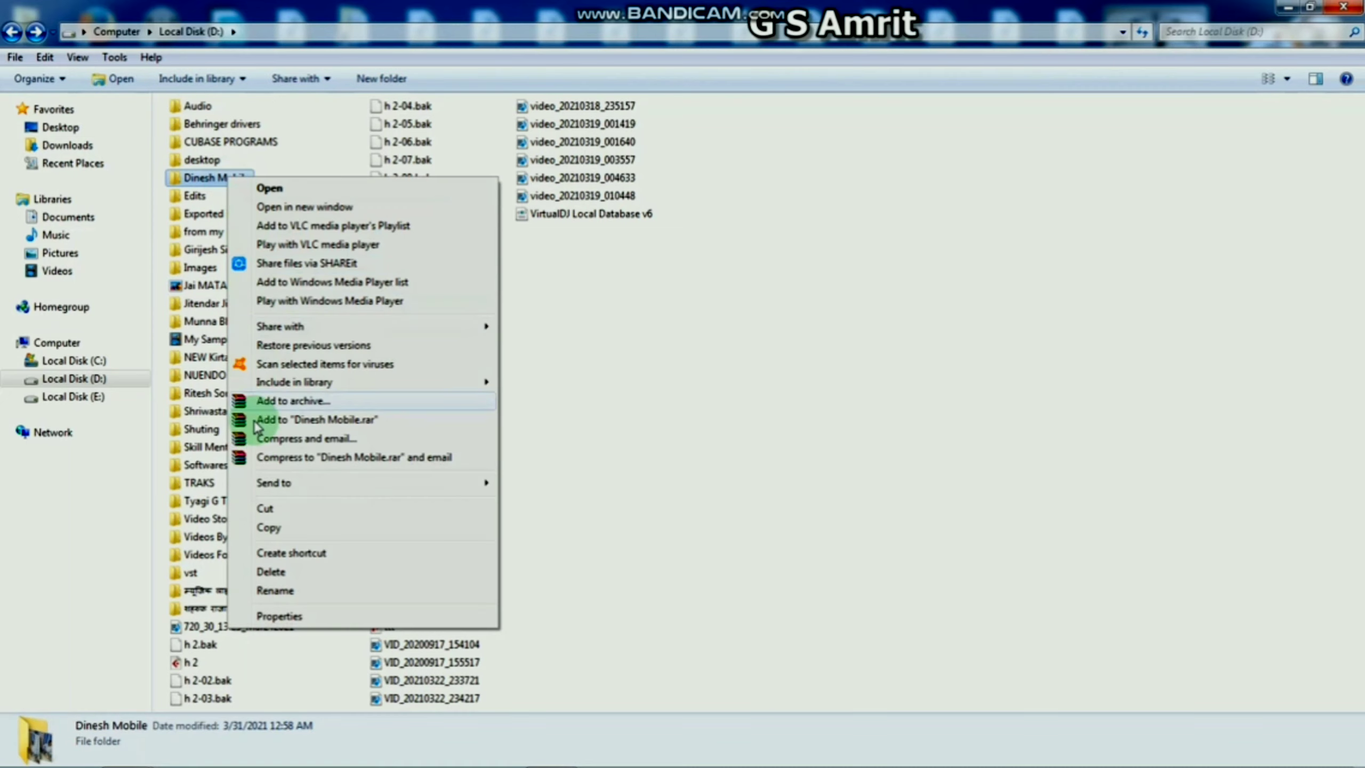
left_click(290, 622)
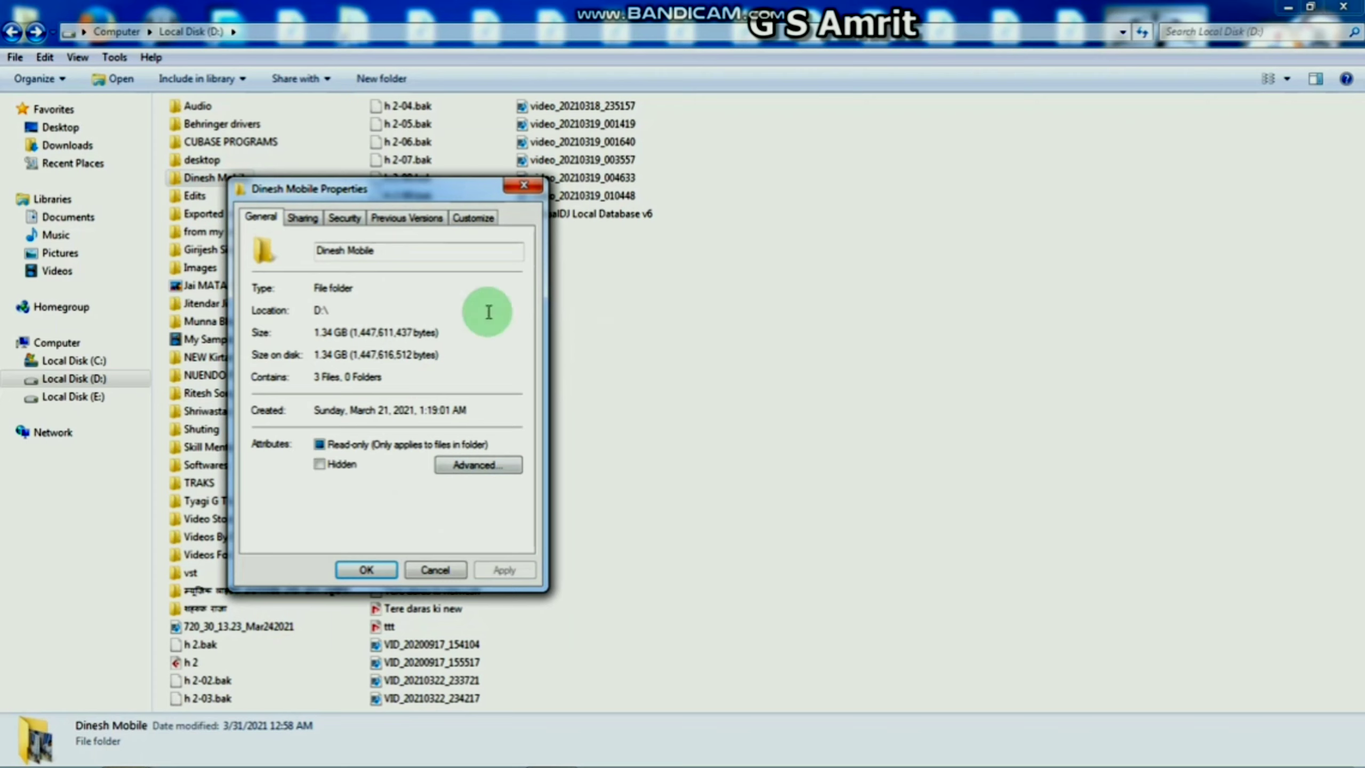
left_click(474, 217)
left_click(302, 474)
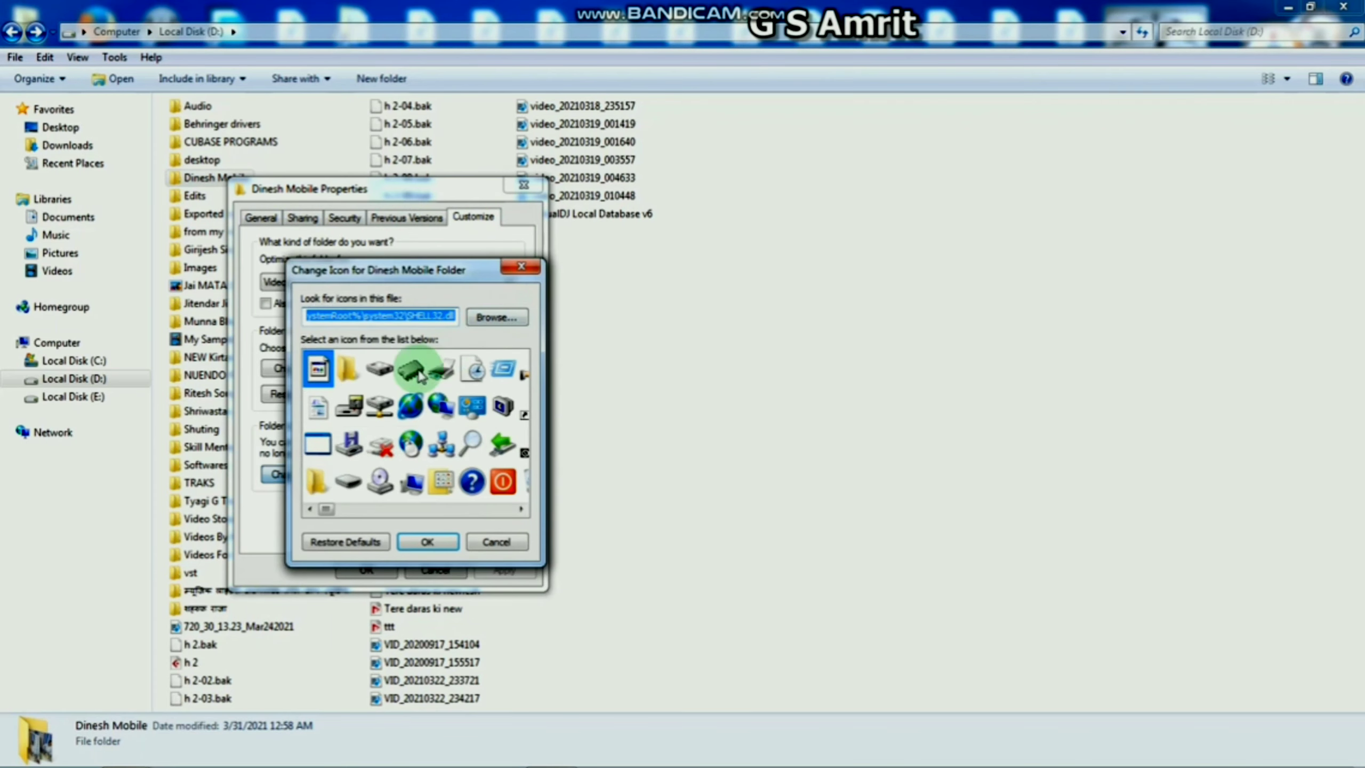
- Browse the SHELL32.dll icons and try several candidates for the mobile folder, including the person with a key
left_click_drag(328, 513, 375, 509)
left_click(380, 369)
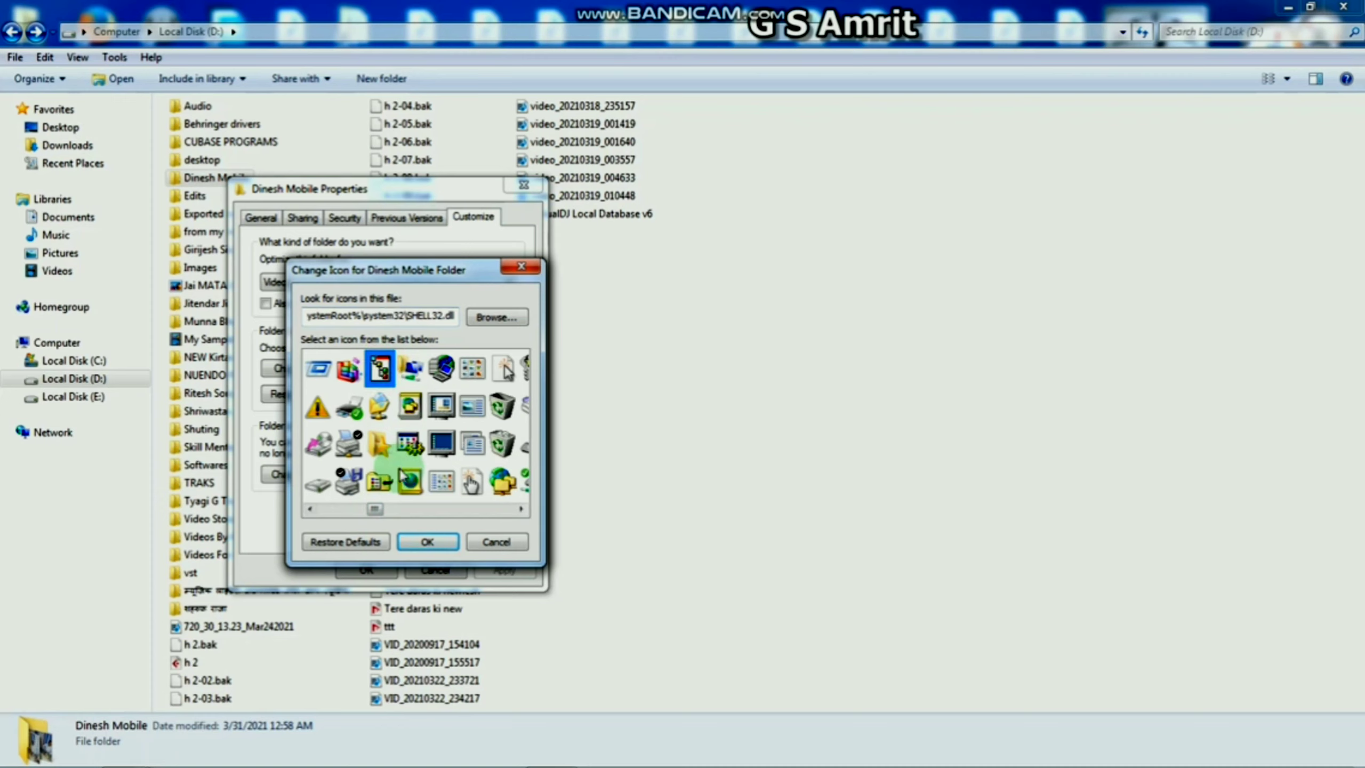
left_click(410, 443)
left_click(375, 510)
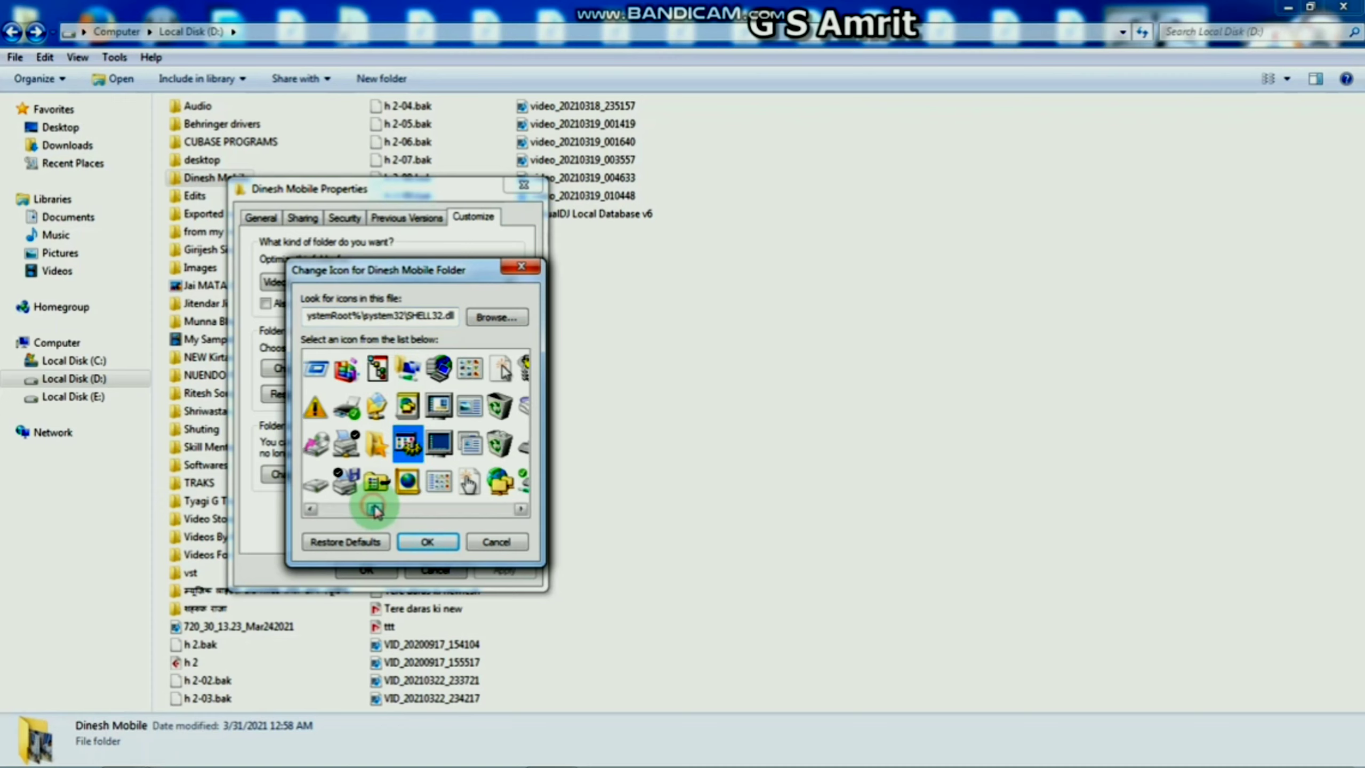
left_click_drag(375, 510, 398, 512)
left_click_drag(398, 511, 396, 513)
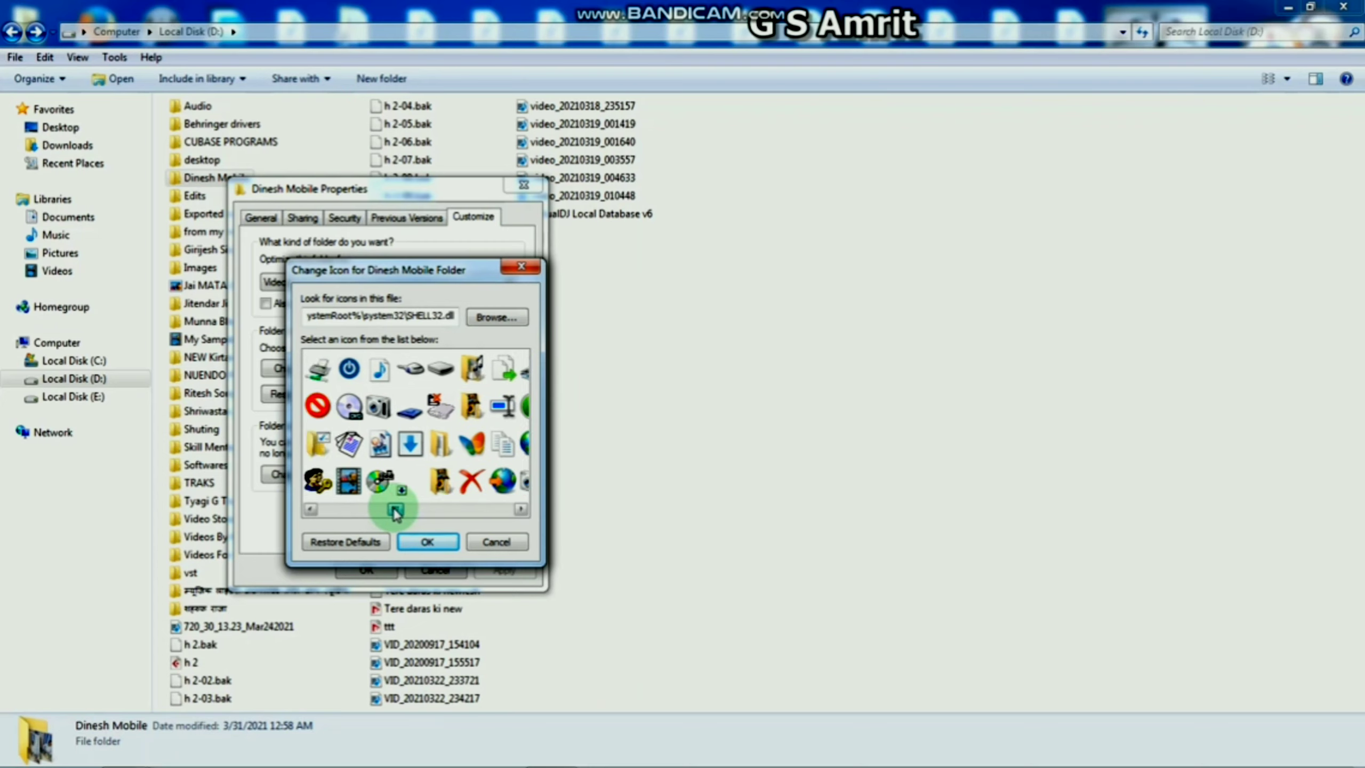
left_click(317, 481)
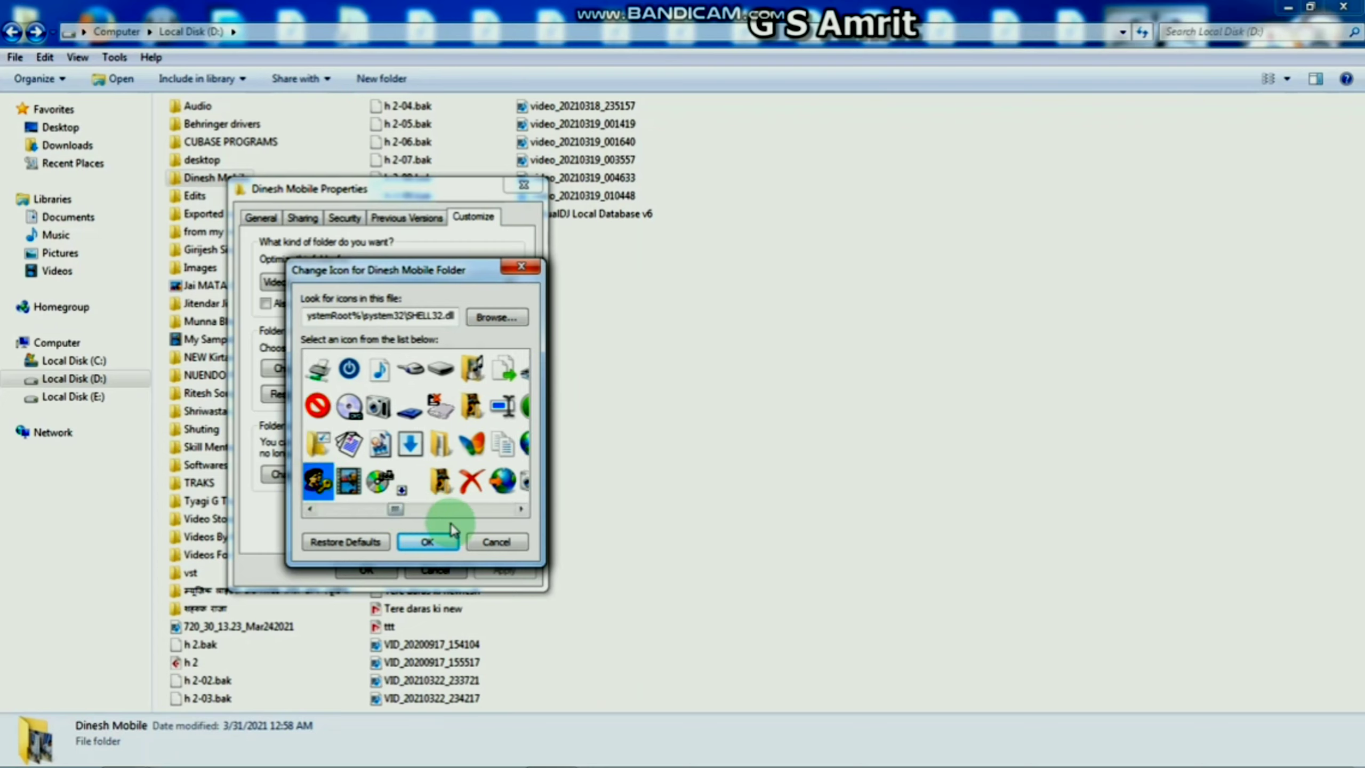
- Change the mobile folder's icon to the two-people picture from SHELL32.dll and confirm its properties
left_click_drag(395, 510, 422, 510)
left_click(439, 455)
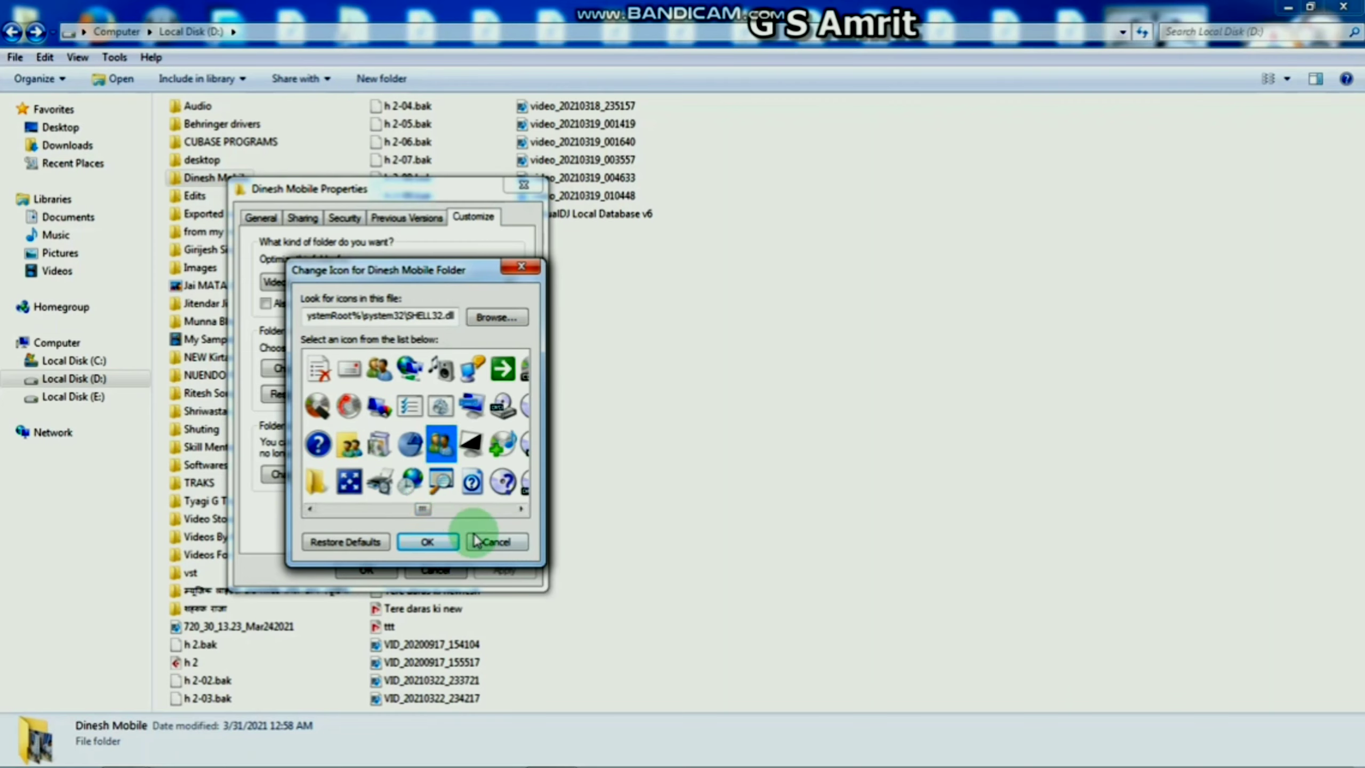
left_click(436, 542)
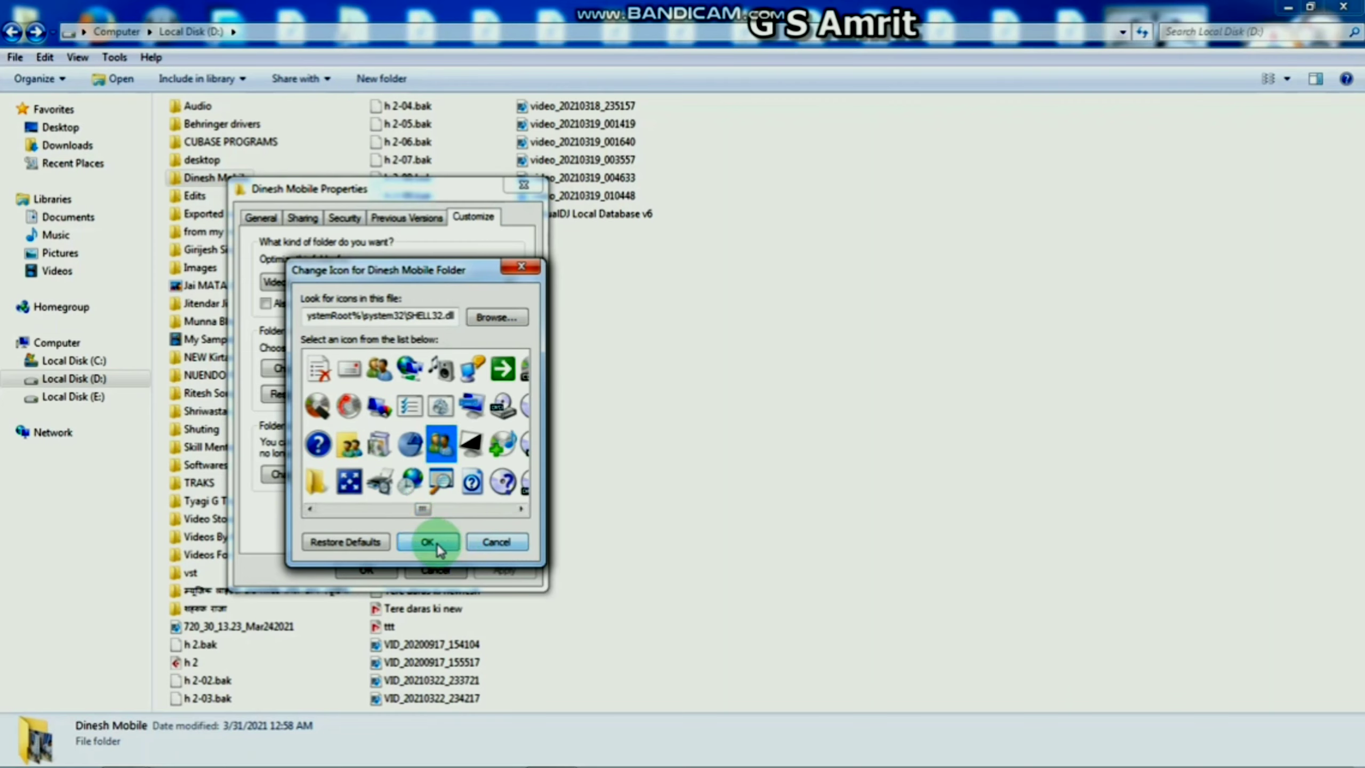
left_click(441, 454)
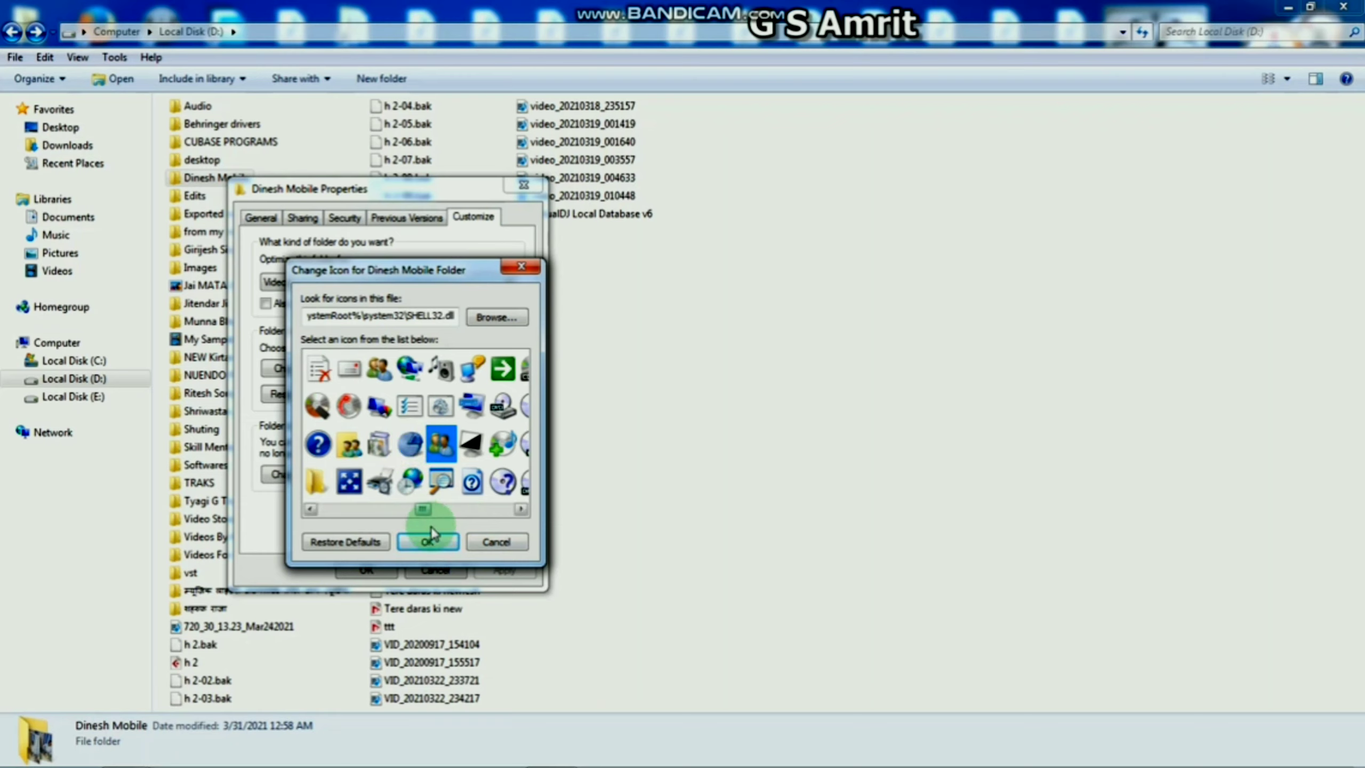
left_click(436, 542)
mouse_move(424, 509)
left_mouse_down()
mouse_move(451, 509)
mouse_move(428, 509)
mouse_move(431, 529)
left_mouse_up()
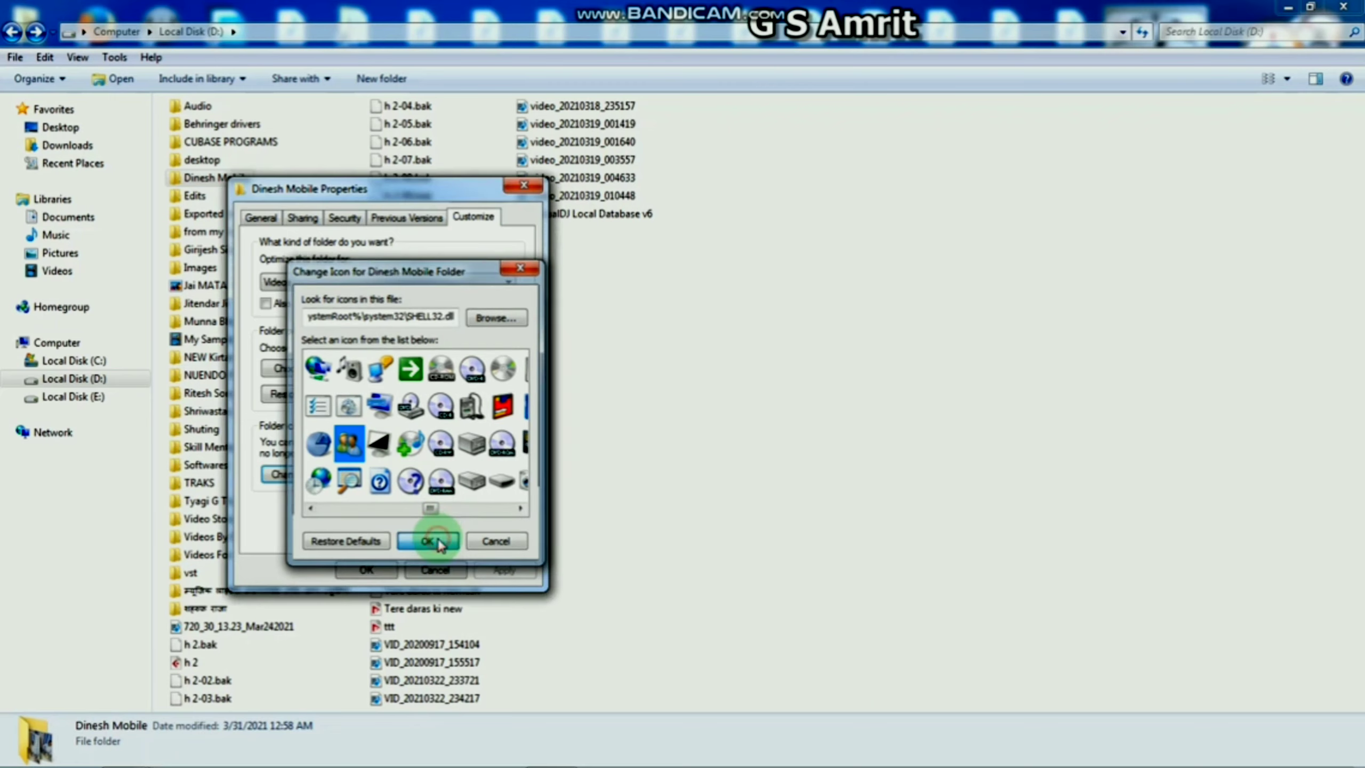
left_click(439, 542)
left_click(367, 569)
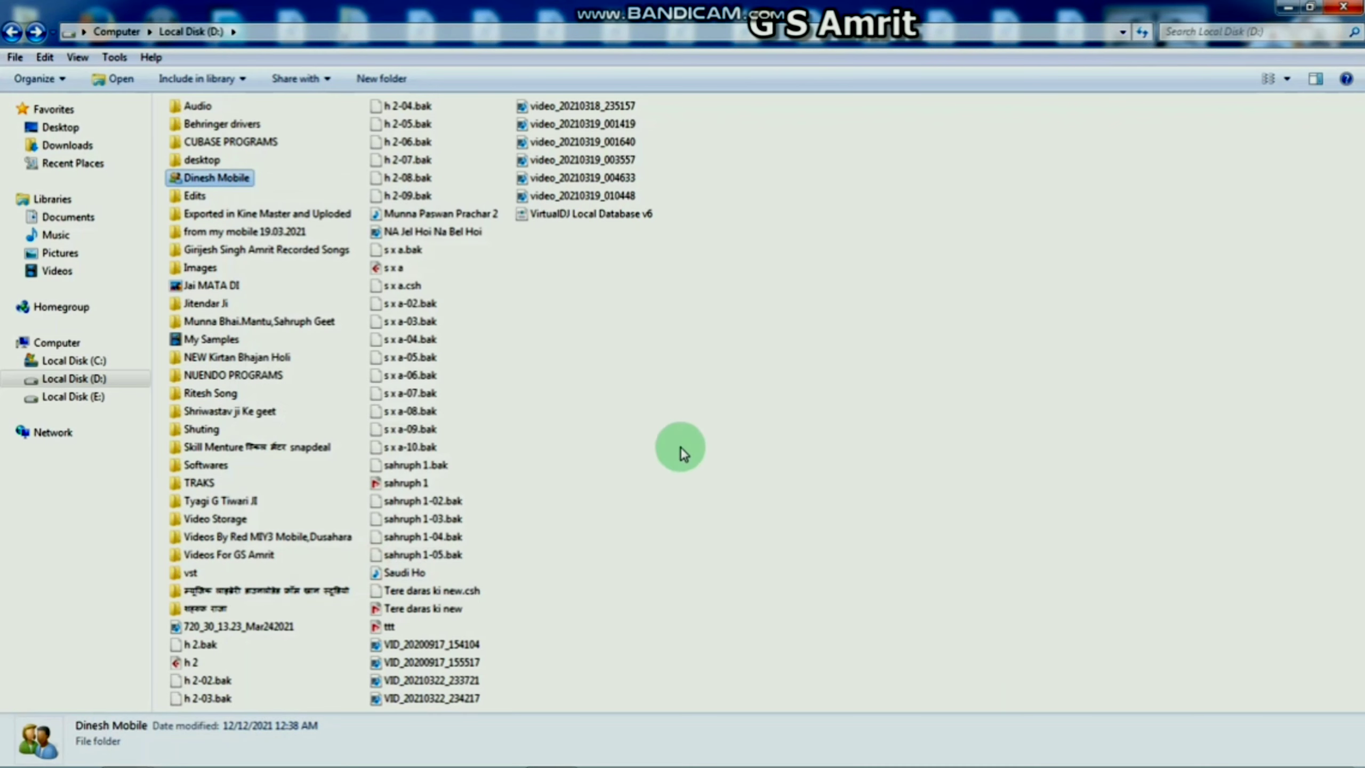
- Check the mobile folder's new icon in the drive D listing and leave the folder unselected
left_click(307, 181)
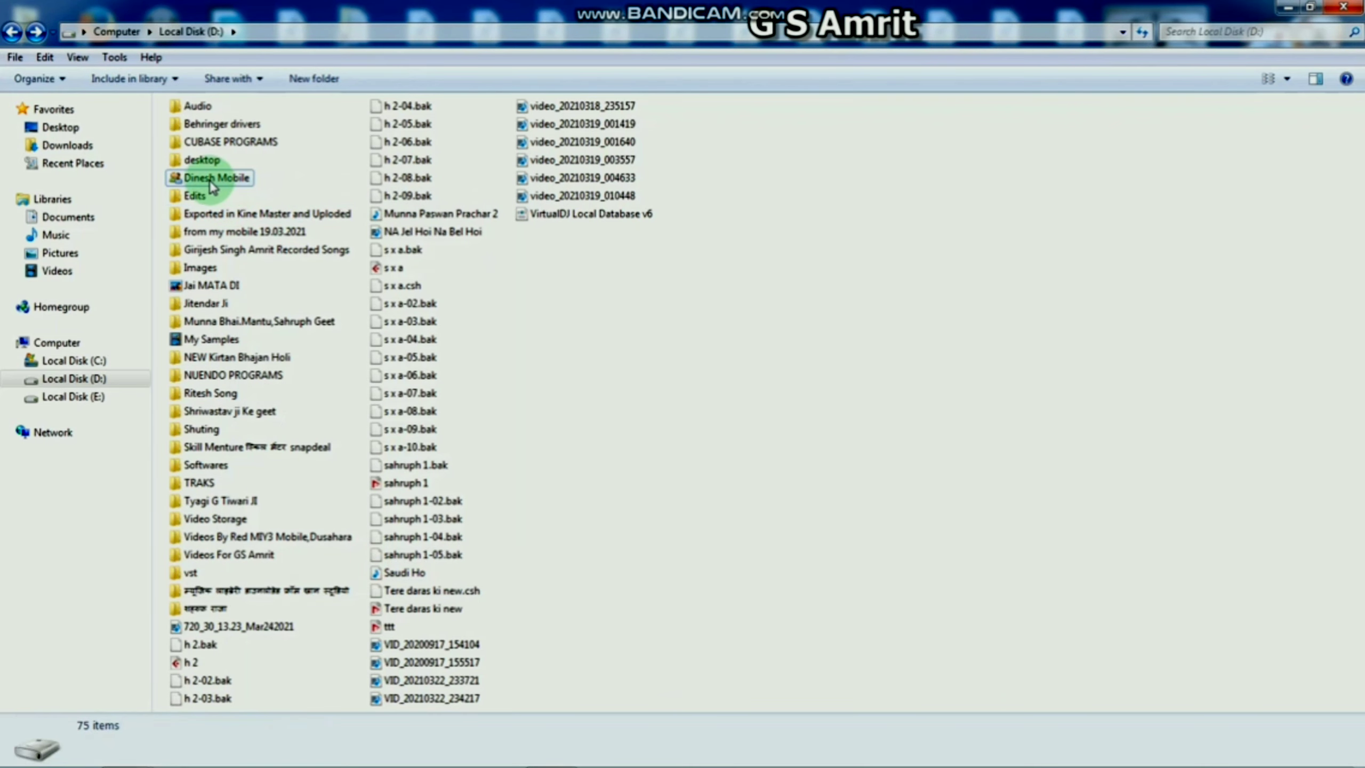
left_click(209, 179)
left_click(732, 499)
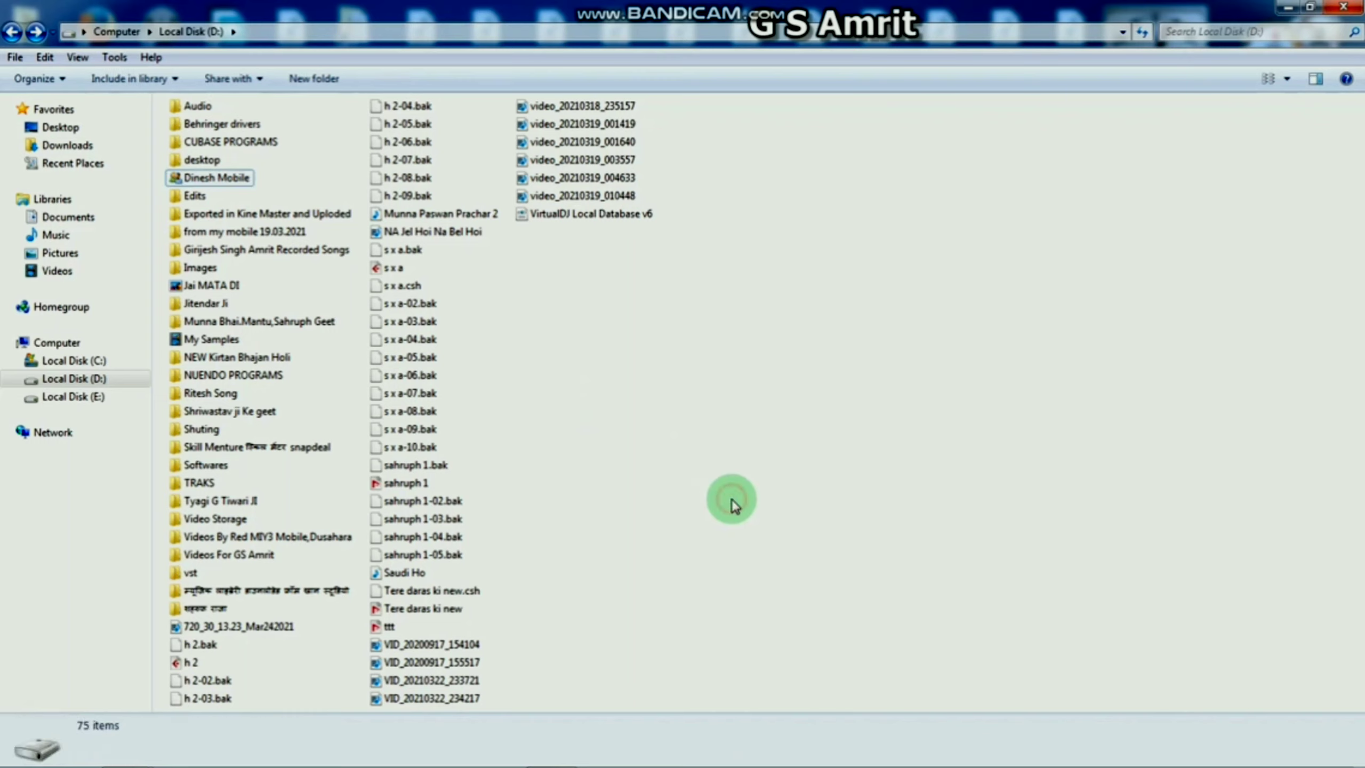